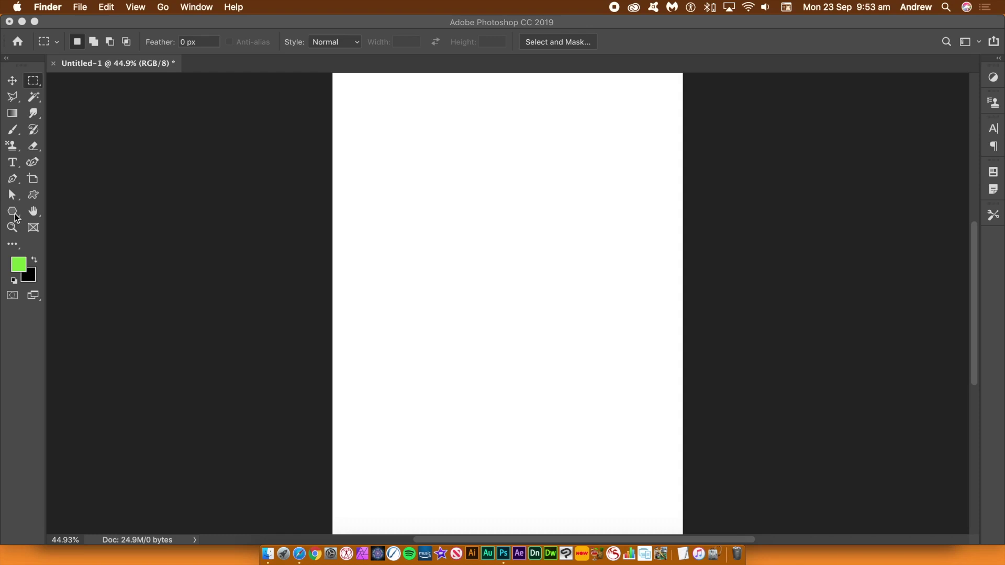
Step: Pick the Polygon Tool from the shape tools flyout in the toolbar
left_click(14, 212)
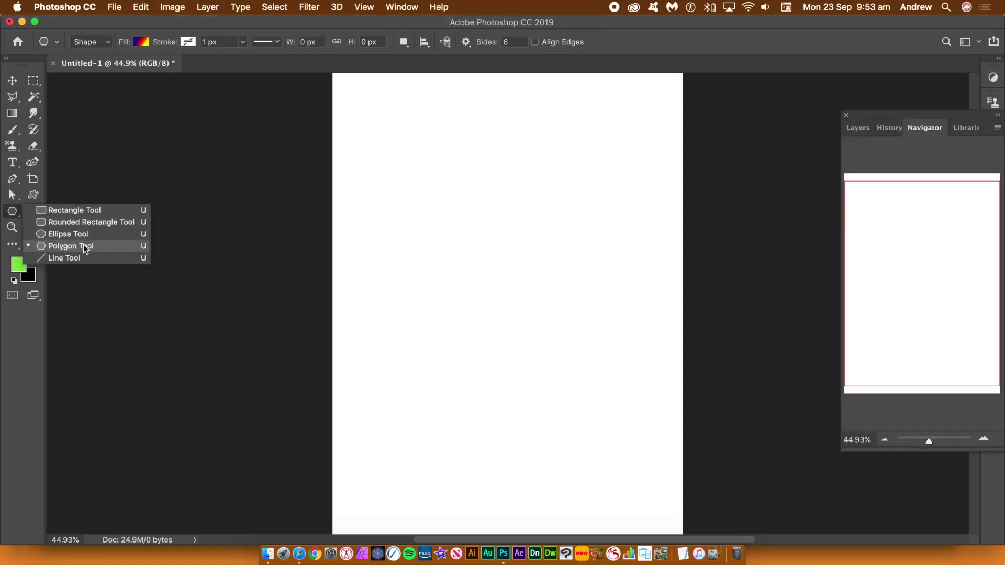
left_click(8, 356)
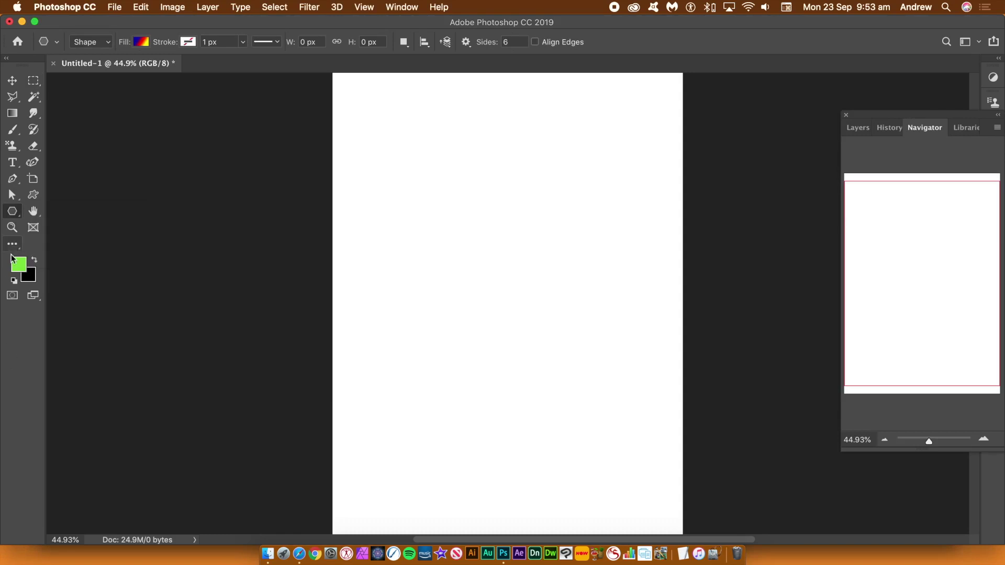
left_click(19, 217)
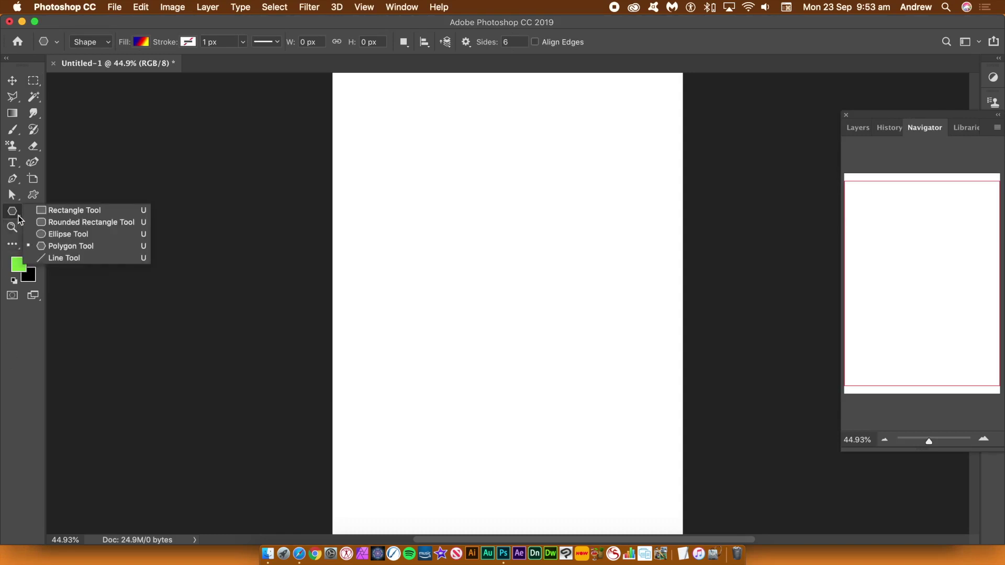
Step: Keep the Polygon tool in Shape mode, check the path options and set Sides to 6
left_click(60, 246)
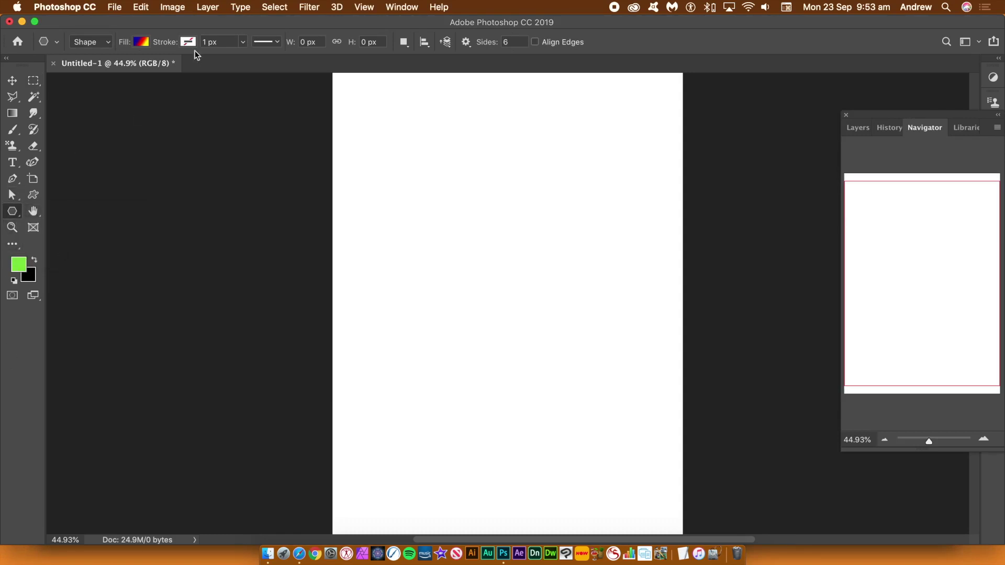
left_click(108, 43)
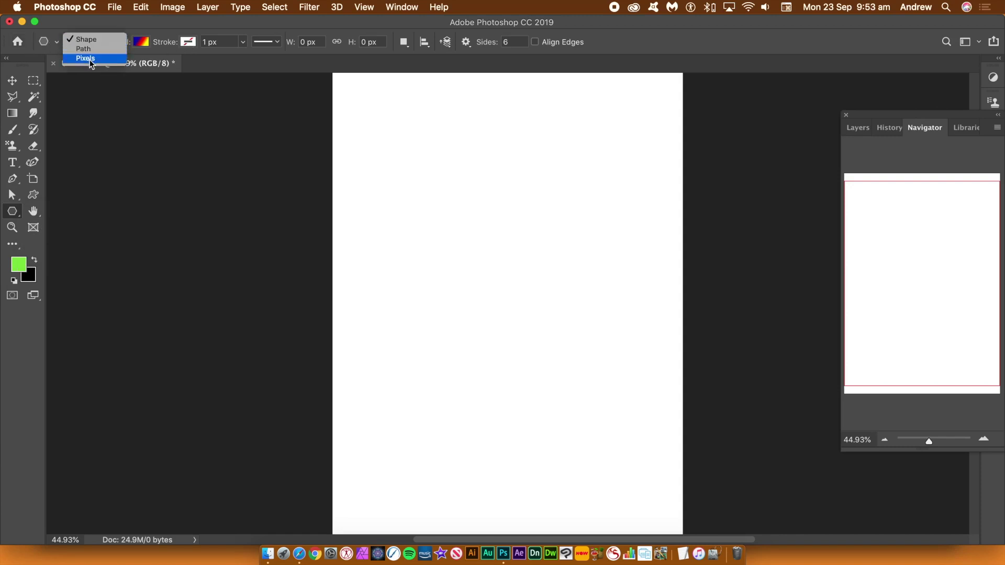
left_click(96, 40)
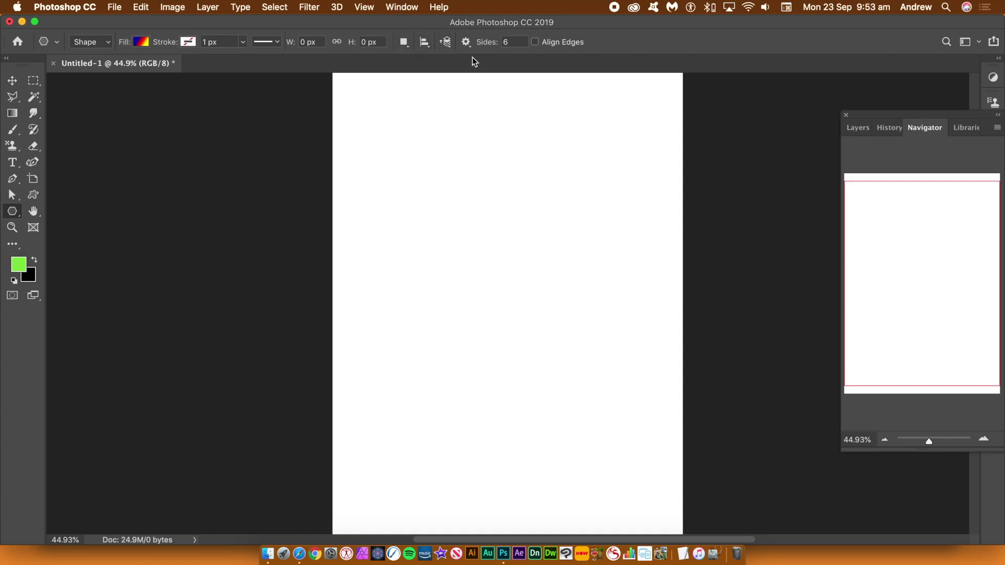
left_click(465, 43)
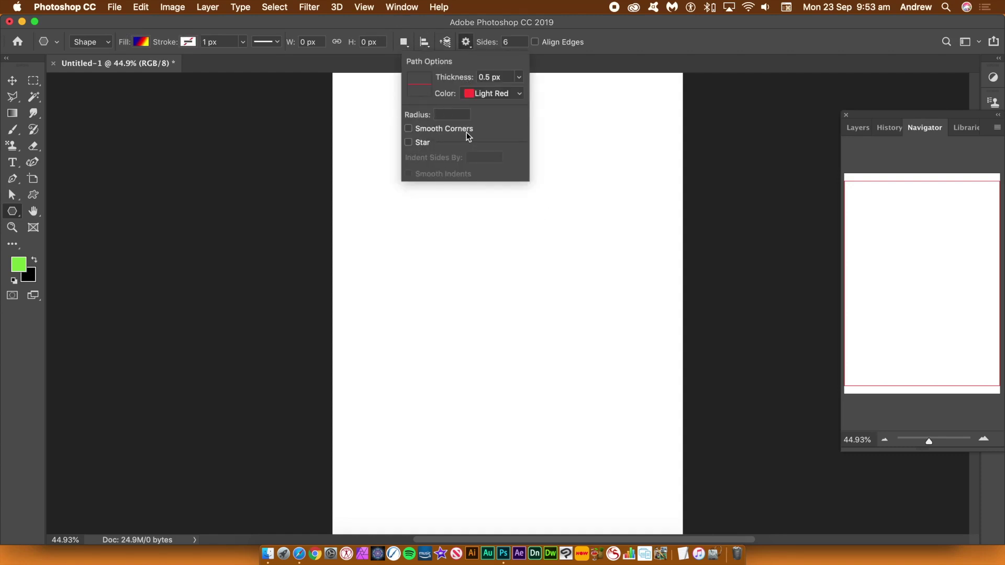
left_click(505, 42)
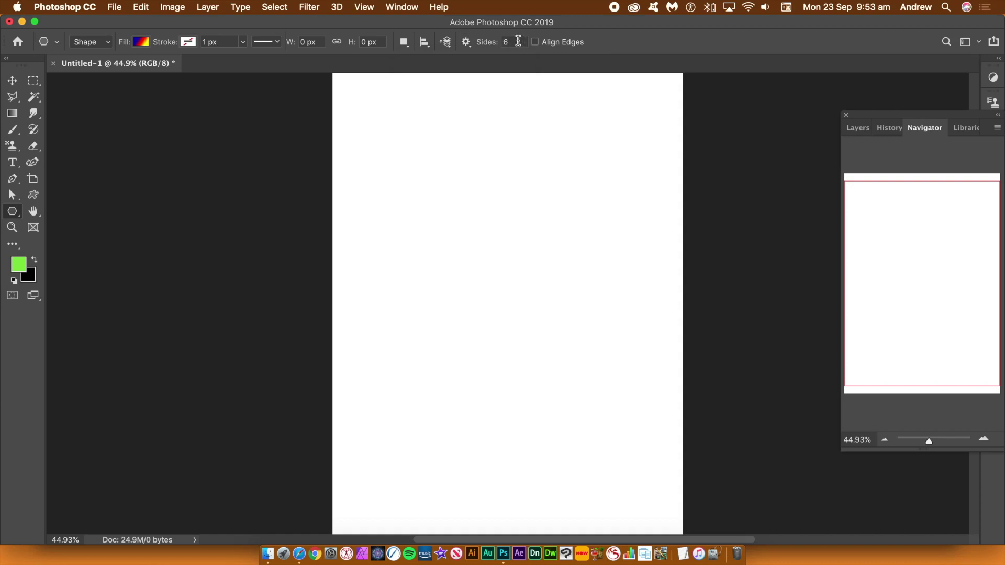
type("6")
key("Return")
left_click(508, 271)
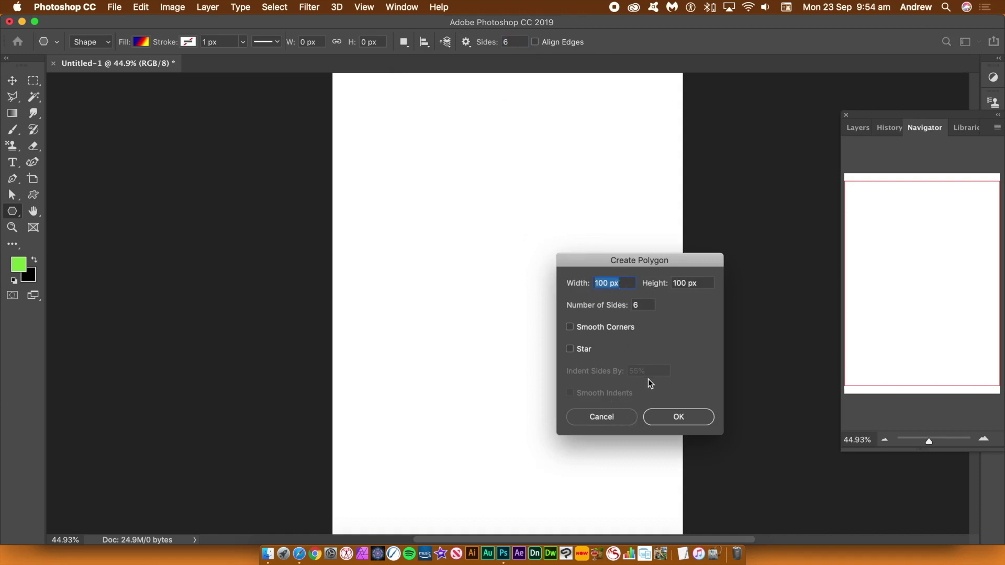
left_click(603, 416)
left_click_drag(492, 260, 532, 390)
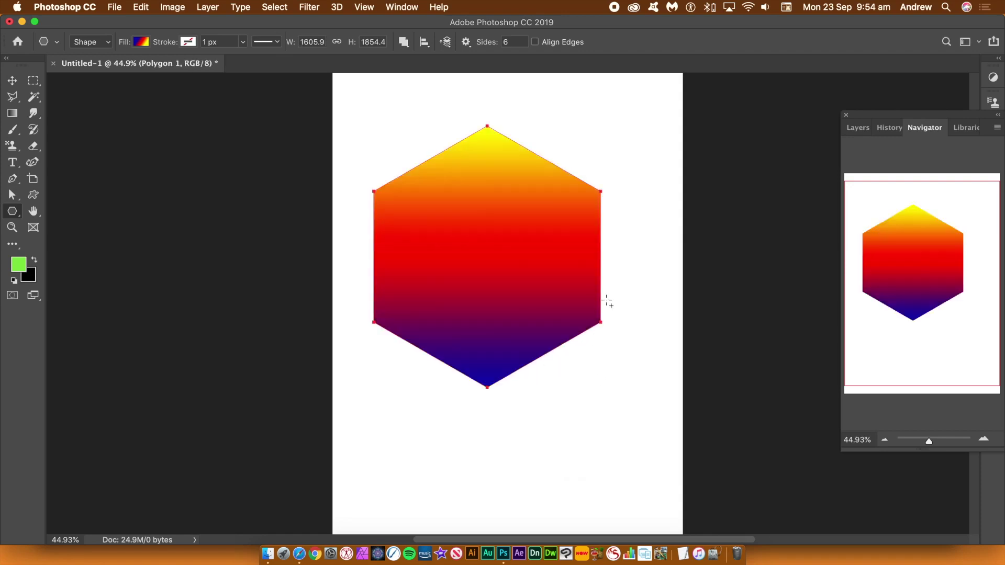
key("super+z")
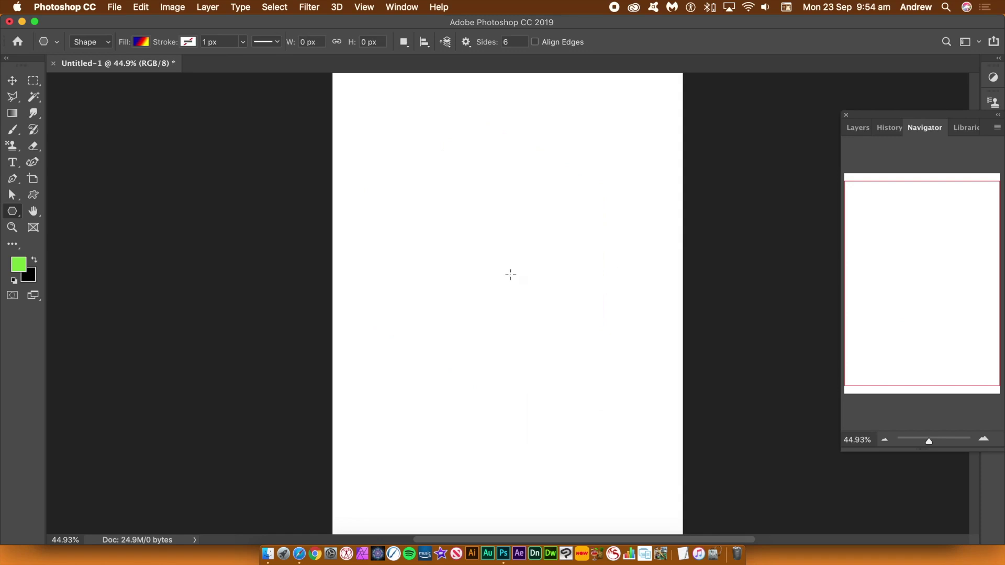
left_click(510, 274)
left_click_drag(634, 265, 532, 233)
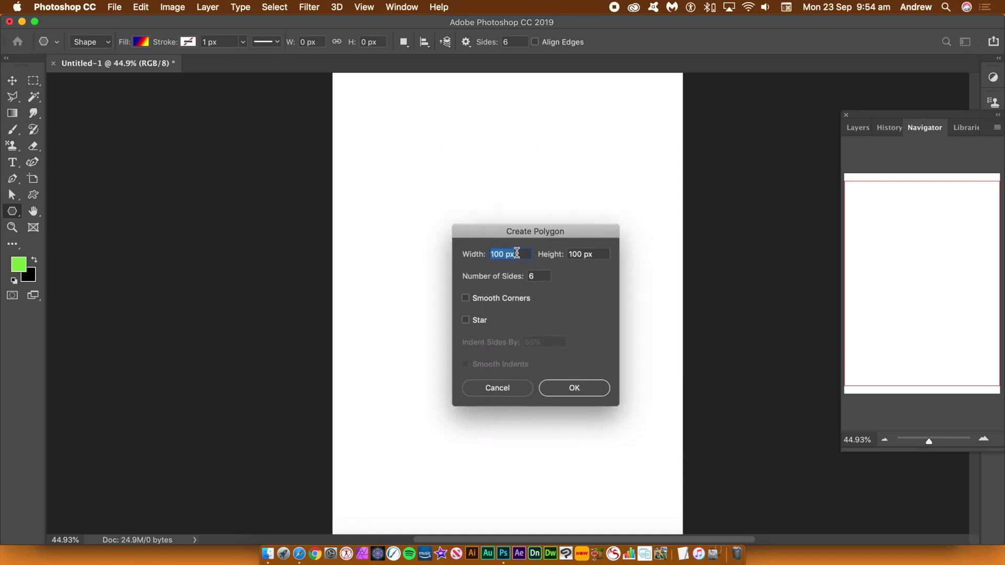
type("1000")
key("Tab")
type("10")
key("Tab")
left_click(586, 389)
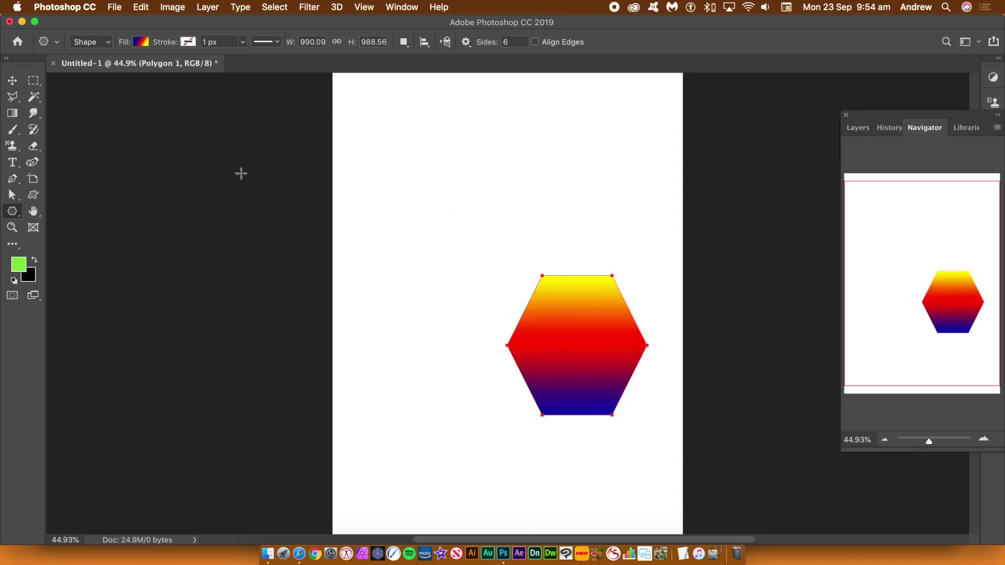
key("super+z")
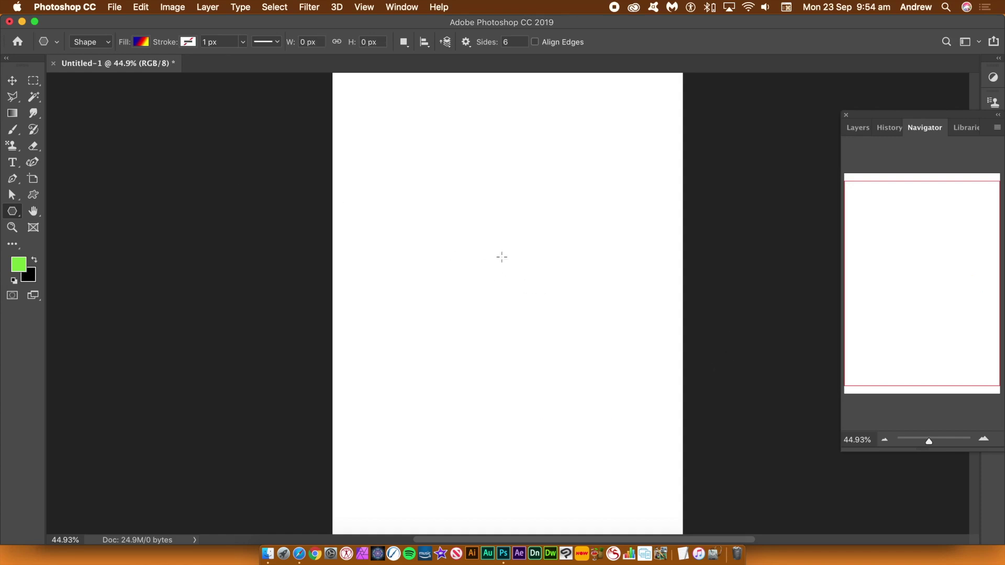
Step: Set the polygon fill to solid grey, draw a test hexagon, then undo it
left_click(142, 43)
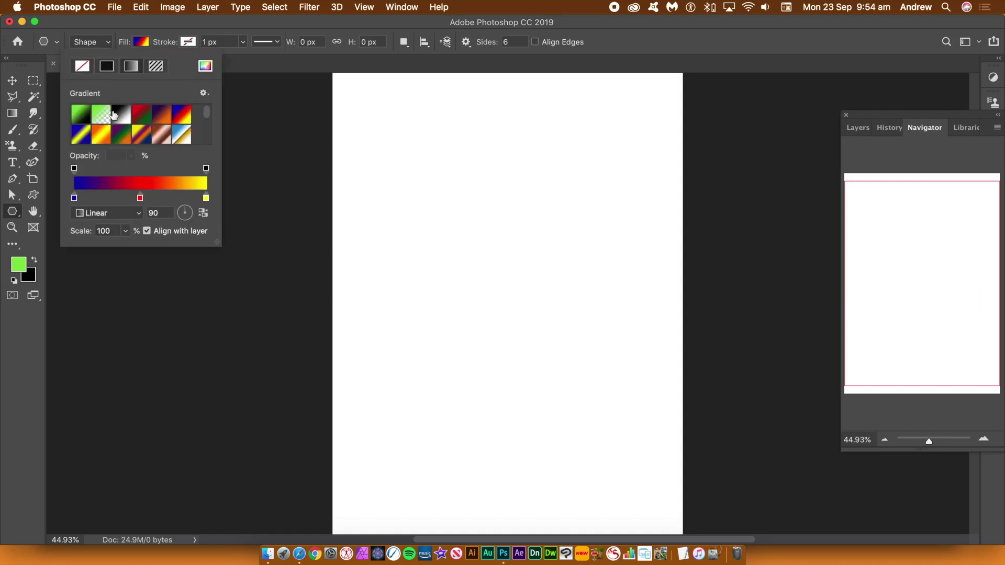
left_click(107, 66)
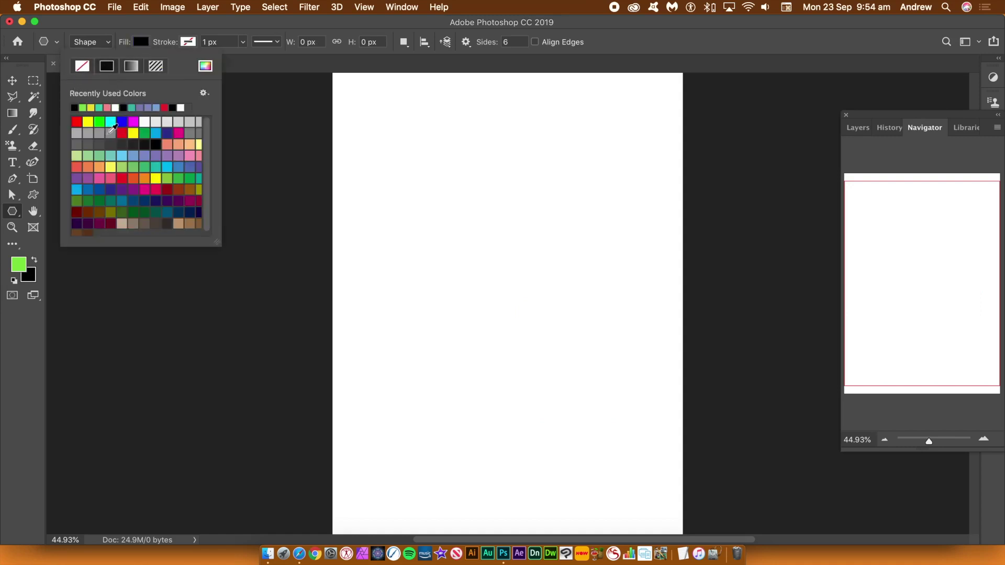
left_click(110, 131)
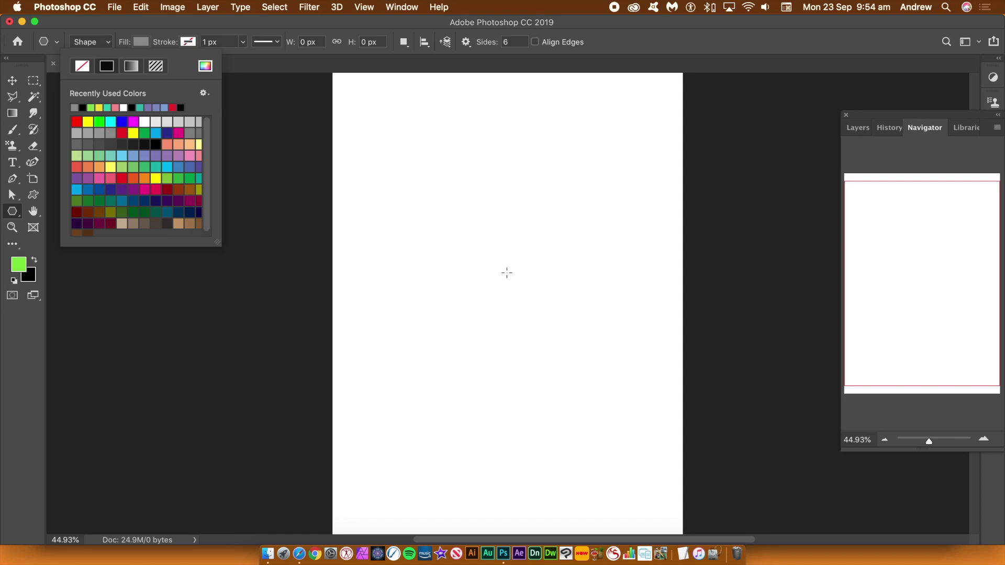
left_click_drag(488, 272, 531, 413)
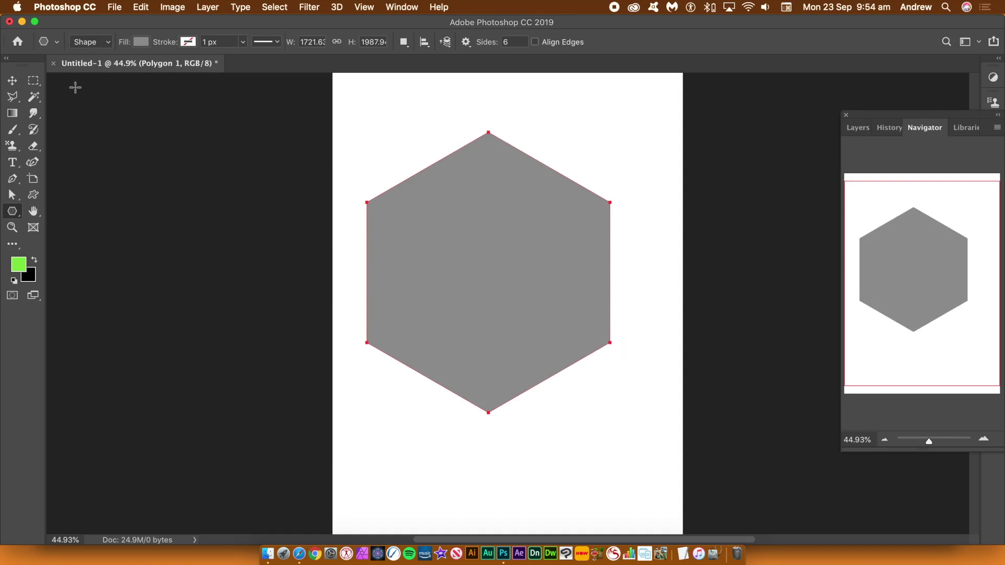
key("super+z")
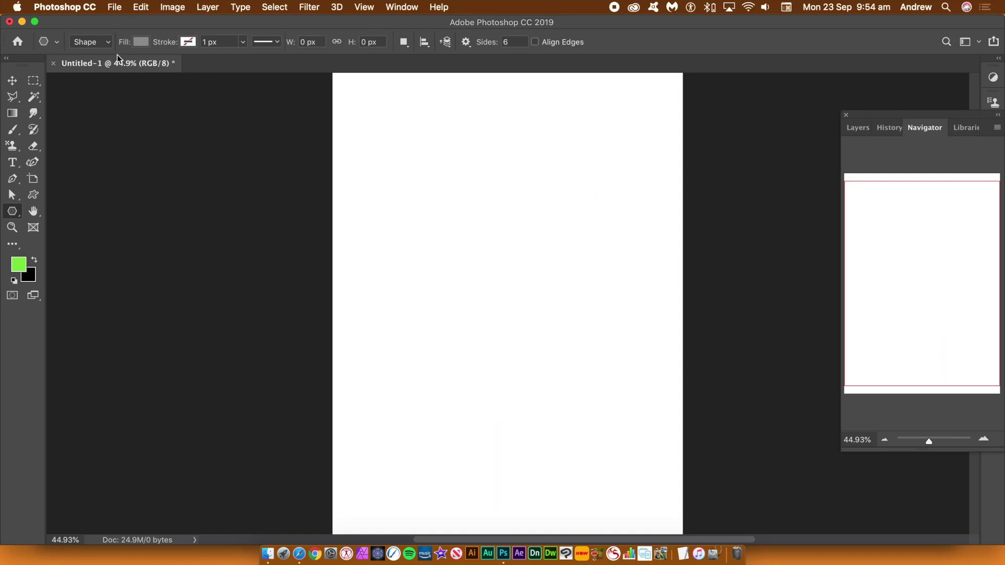
Step: Switch the polygon tool to Pixels mode and paint eight scattered hexagons across the page
left_click(108, 44)
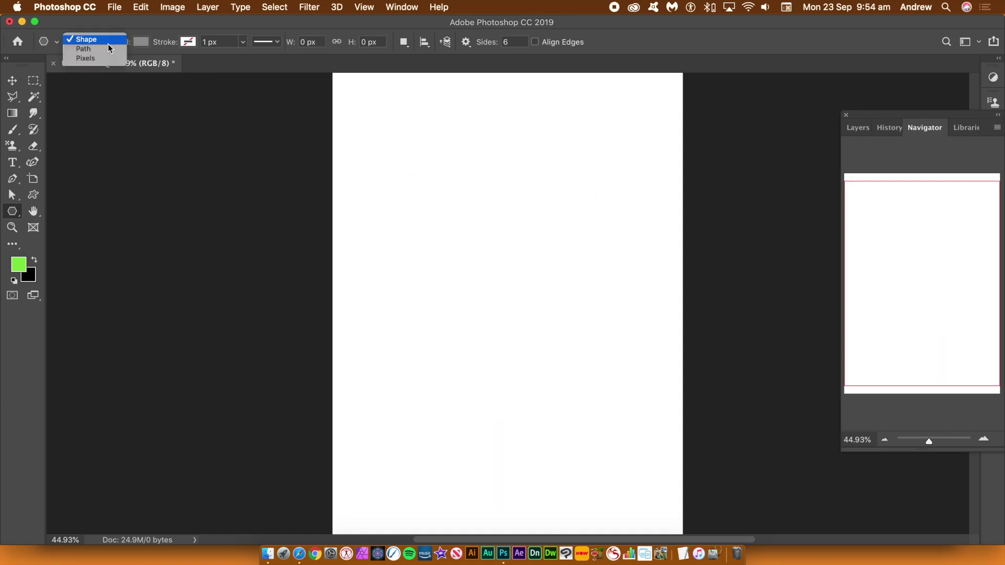
left_click(98, 60)
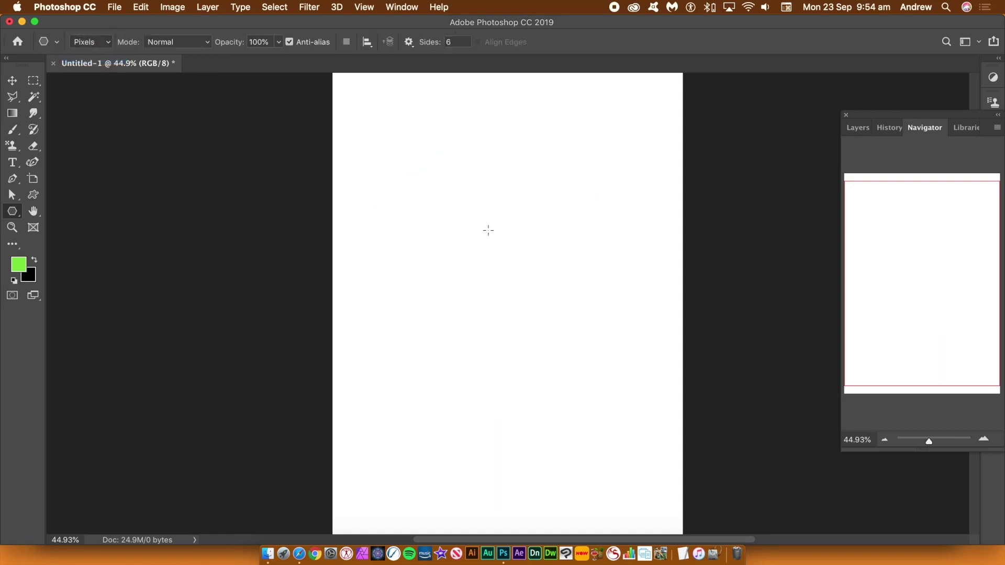
left_click_drag(488, 230, 533, 273)
left_click_drag(538, 315, 565, 342)
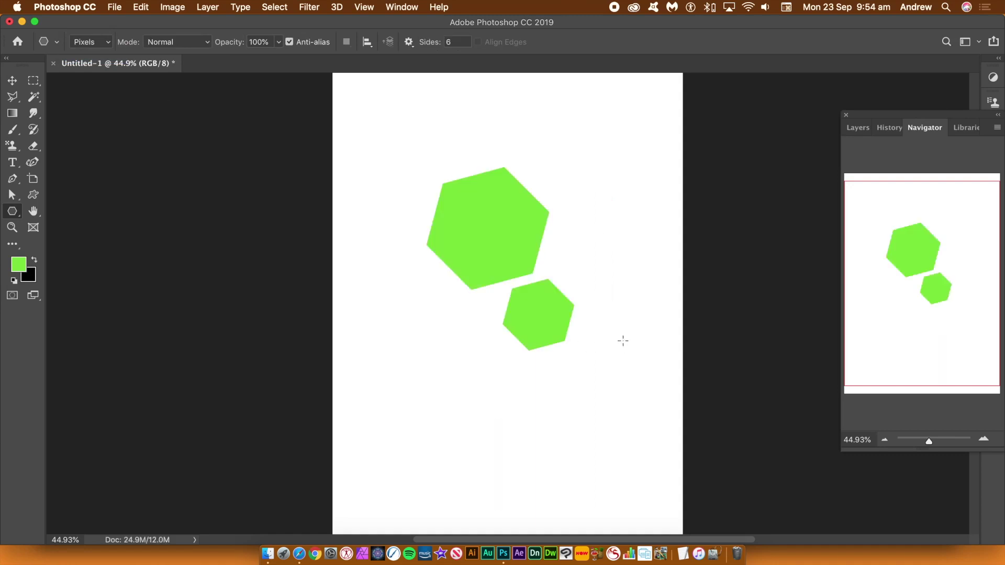
left_click_drag(604, 264, 637, 282)
left_click_drag(634, 337, 654, 351)
left_click_drag(595, 395, 617, 416)
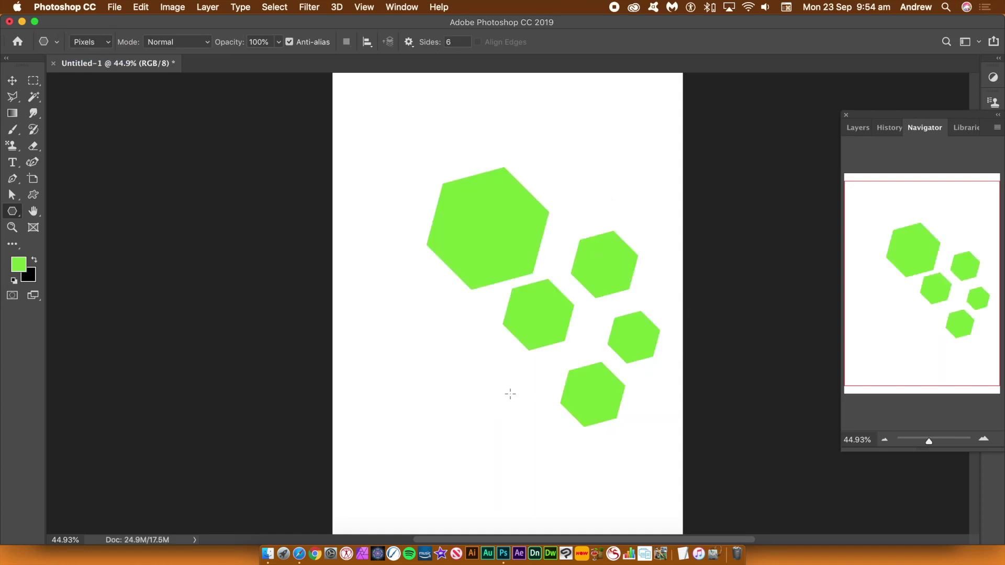
left_click_drag(491, 391, 512, 414)
left_click_drag(414, 307, 454, 348)
left_click_drag(573, 183, 593, 204)
Step: Make the foreground colour dark green, paint four more hexagons, then undo them all
left_click(19, 266)
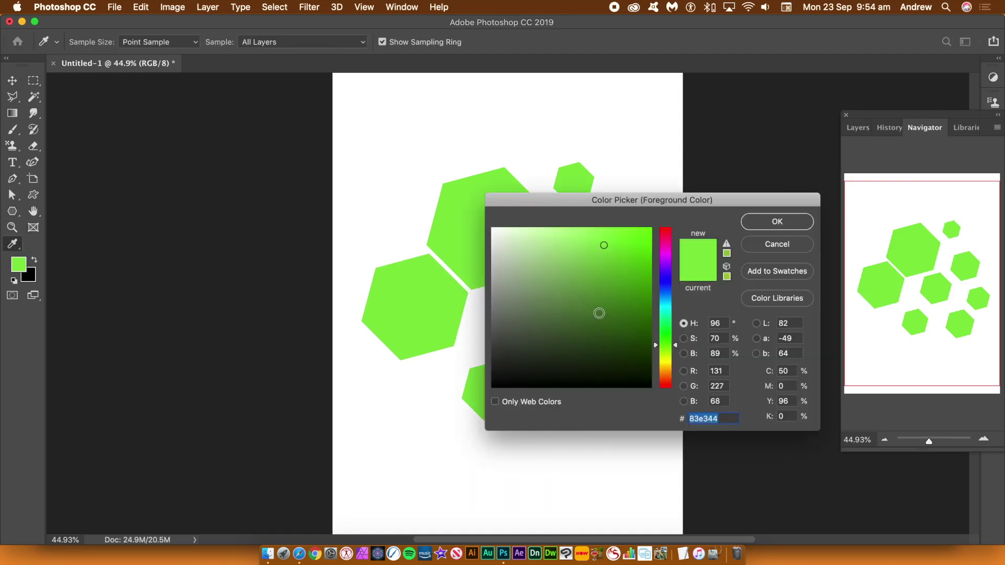
key("super+v")
left_click(795, 223)
left_click_drag(623, 182, 643, 204)
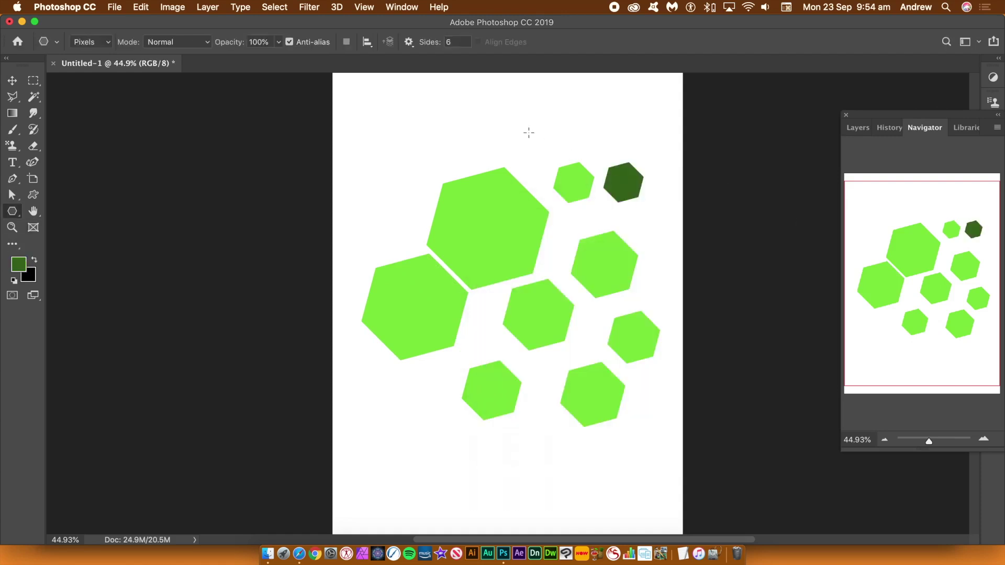
left_click_drag(528, 132, 544, 164)
left_click_drag(431, 152, 448, 148)
left_click_drag(387, 206, 420, 201)
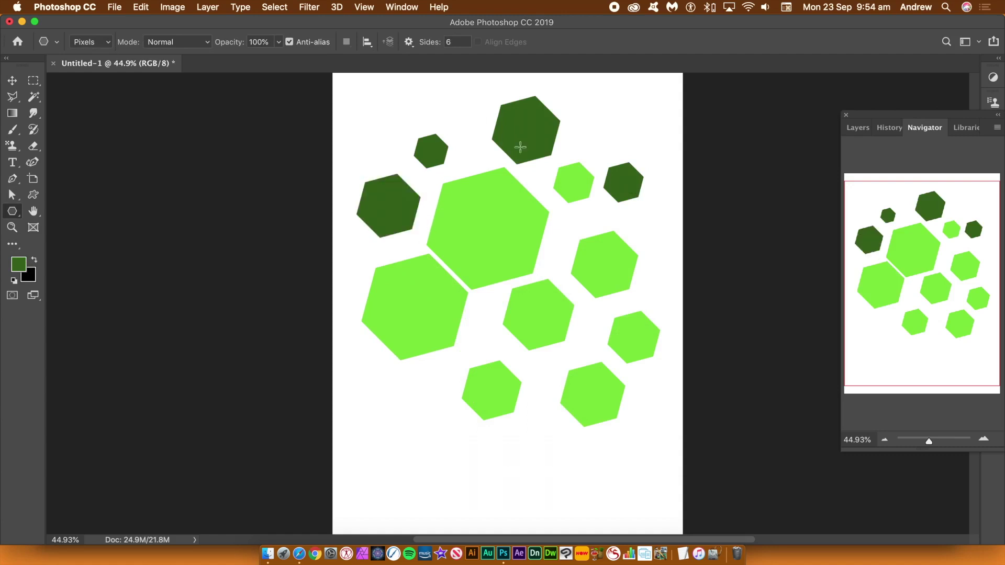
key("super+z")
key("super+z")
key("super+z")
key("super+z")
key("super+z")
key("super+z")
key("super+z")
key("super+z")
key("super+z")
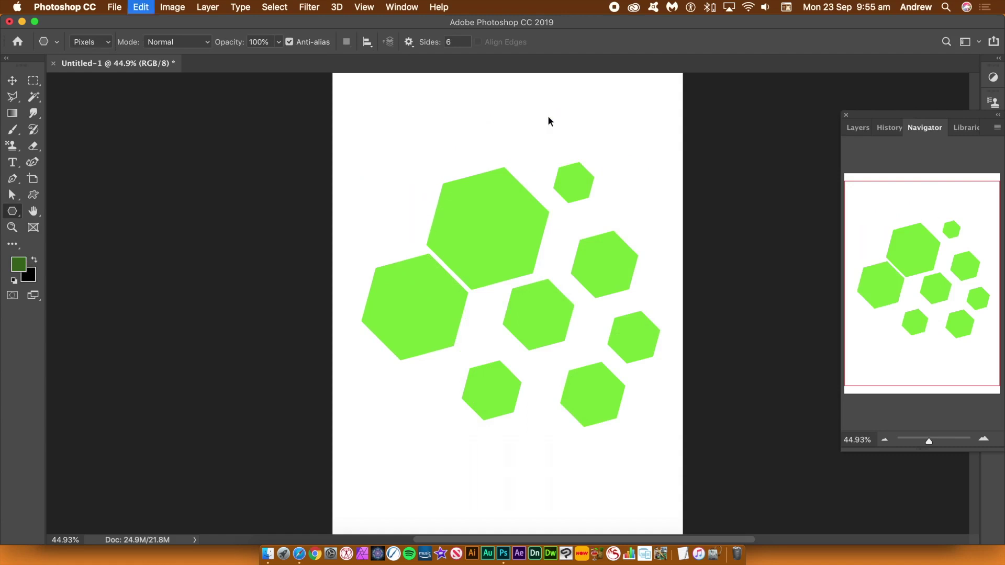
key("super+z")
key("super+z")
key("super+z")
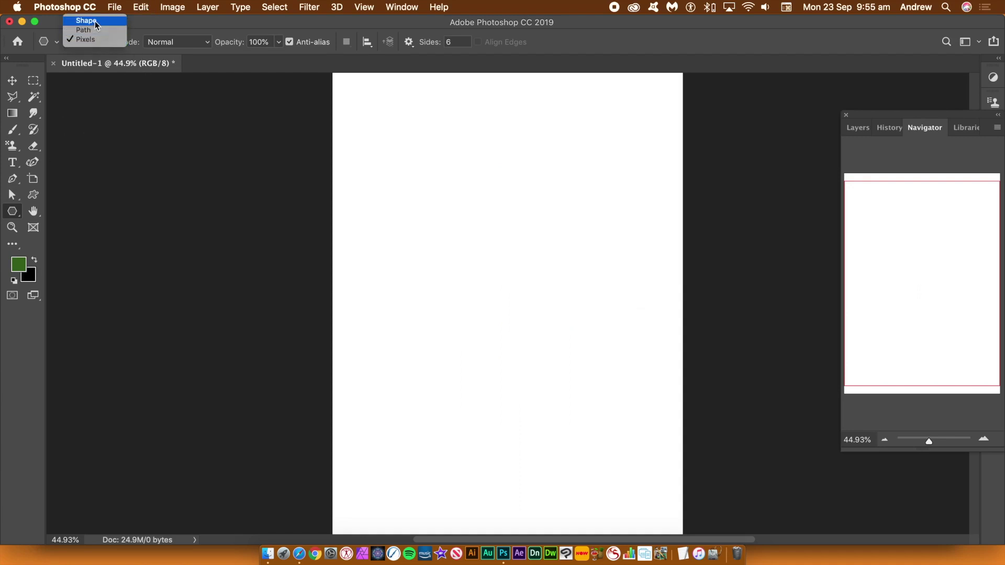
Step: Return the polygon tool to Shape mode with no fill and a black stroke
left_click(95, 21)
left_click(138, 42)
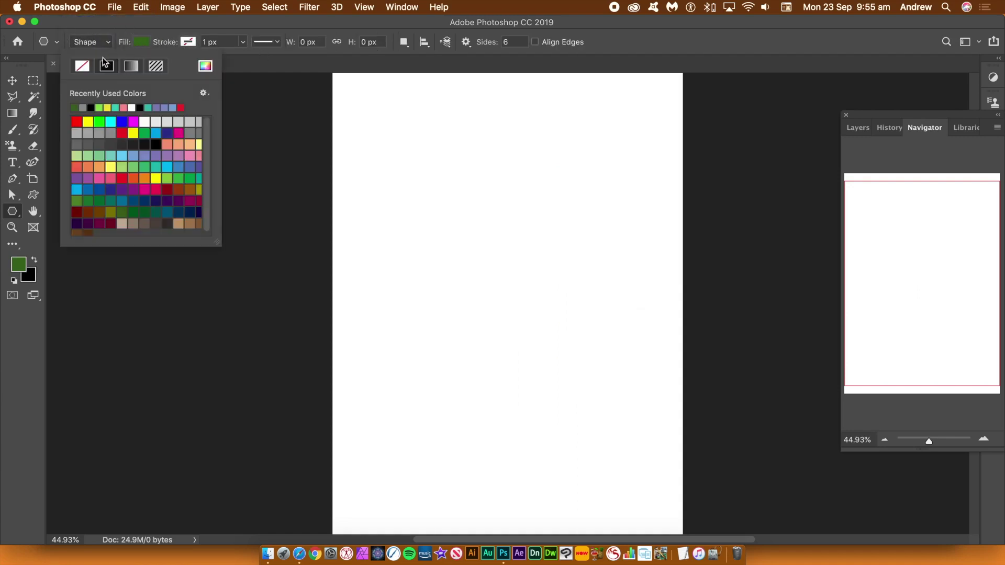
left_click(82, 66)
left_click(194, 45)
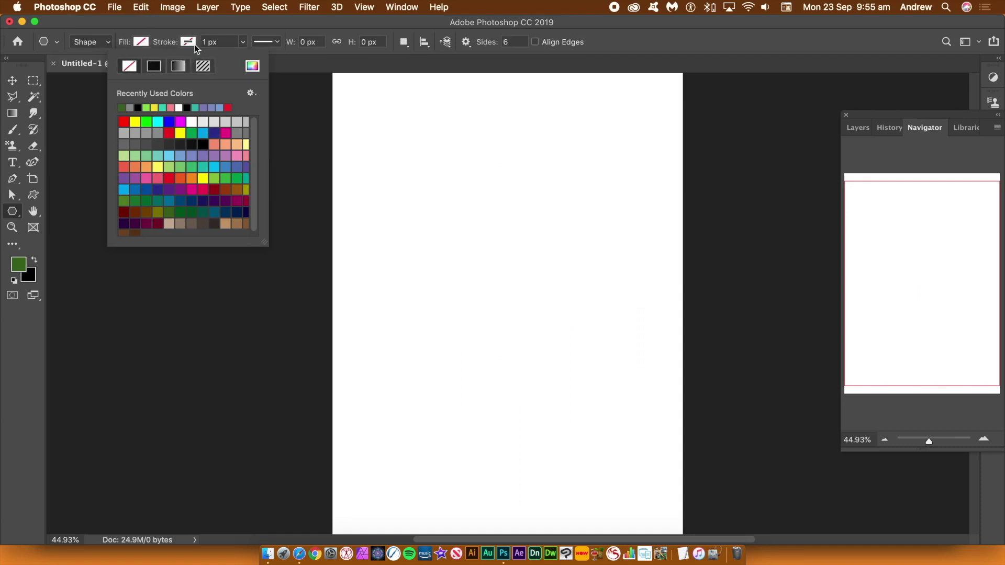
left_click(187, 107)
Step: Set the stroke to 53.8 px dashed, draw a test hexagon, then undo it
left_click(243, 42)
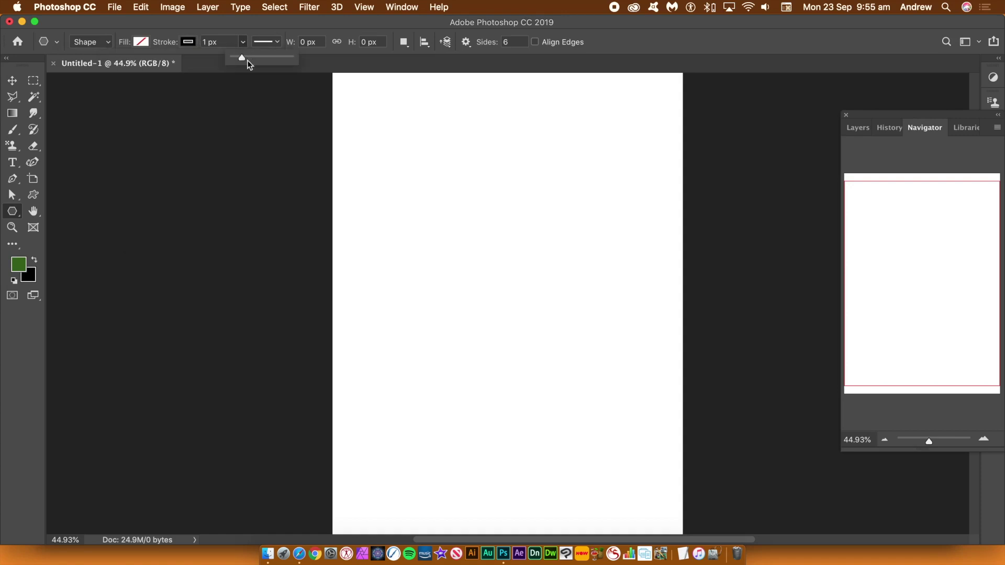
left_click_drag(247, 60, 254, 58)
left_click(276, 41)
left_click(255, 99)
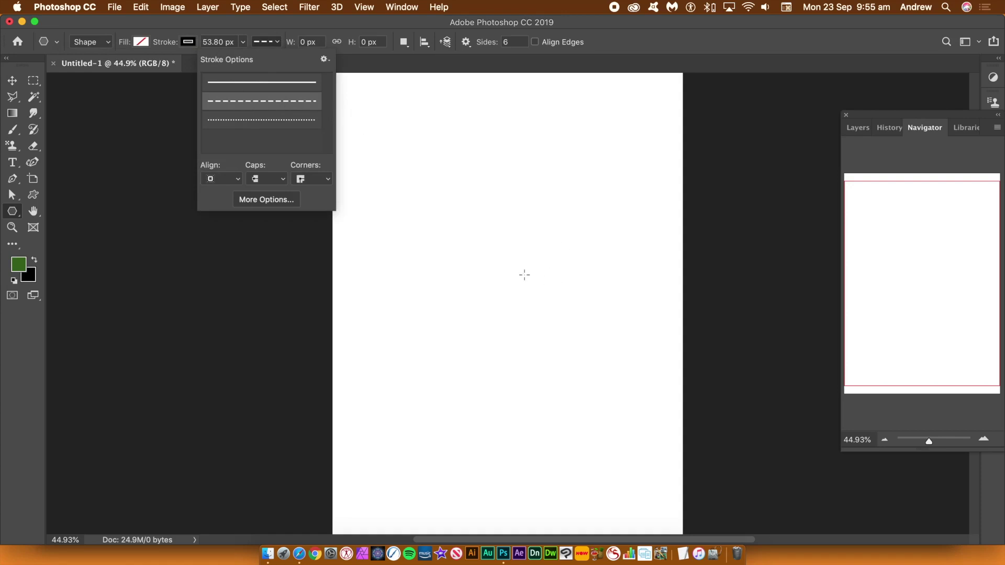
mouse_move(524, 275)
left_mouse_down()
mouse_move(595, 403)
mouse_move(551, 464)
mouse_move(663, 368)
left_mouse_up()
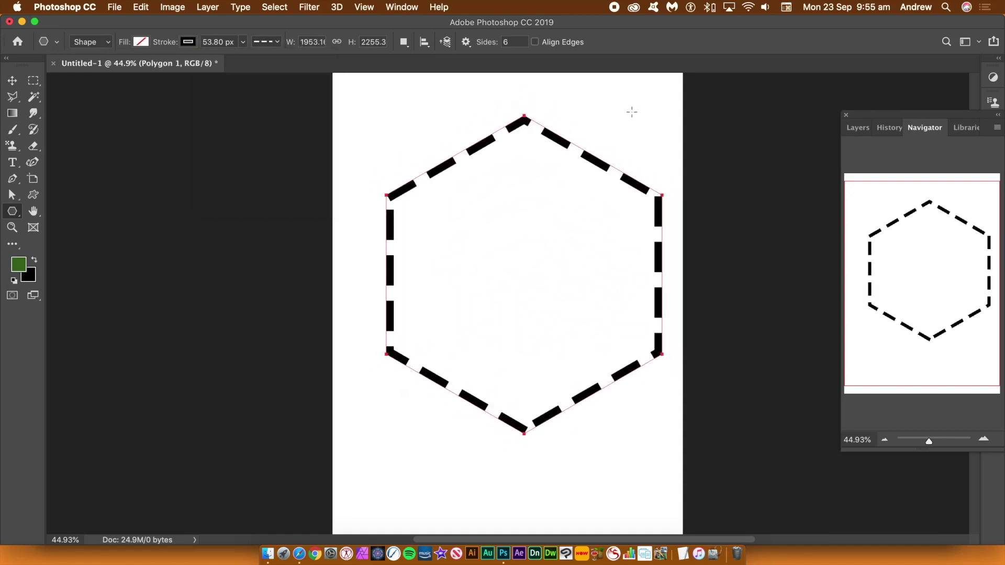
key("super+z")
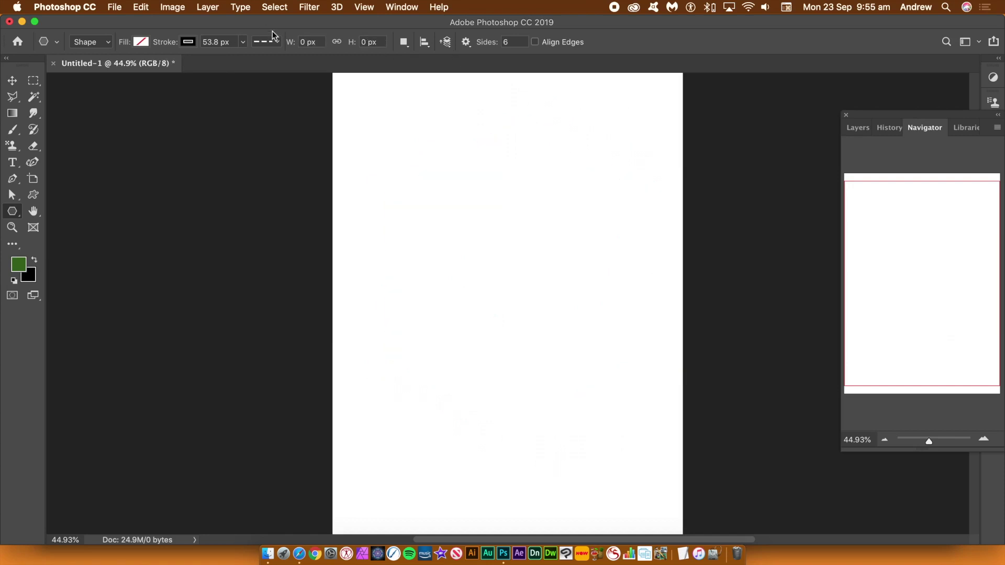
Step: Switch the outline style to dotted, draw a test hexagon, and undo it
left_click(272, 42)
left_click(254, 120)
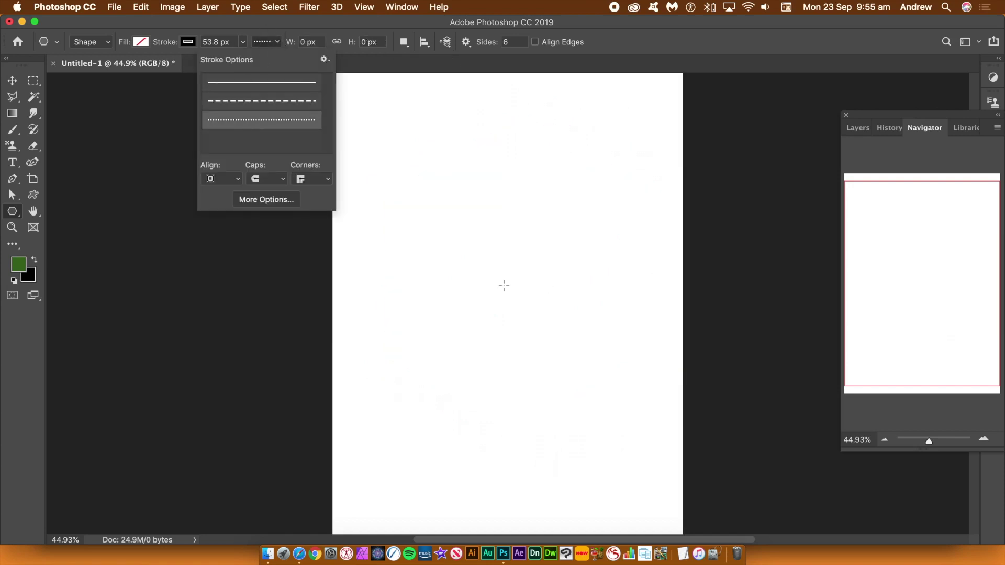
mouse_move(531, 263)
left_mouse_down()
mouse_move(560, 296)
mouse_move(531, 348)
left_mouse_up()
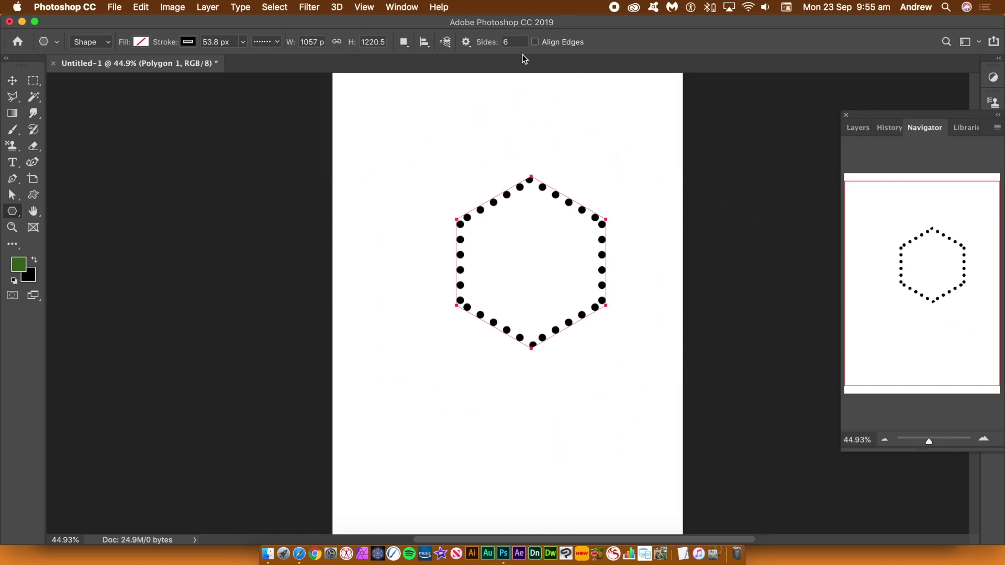
key("super+z")
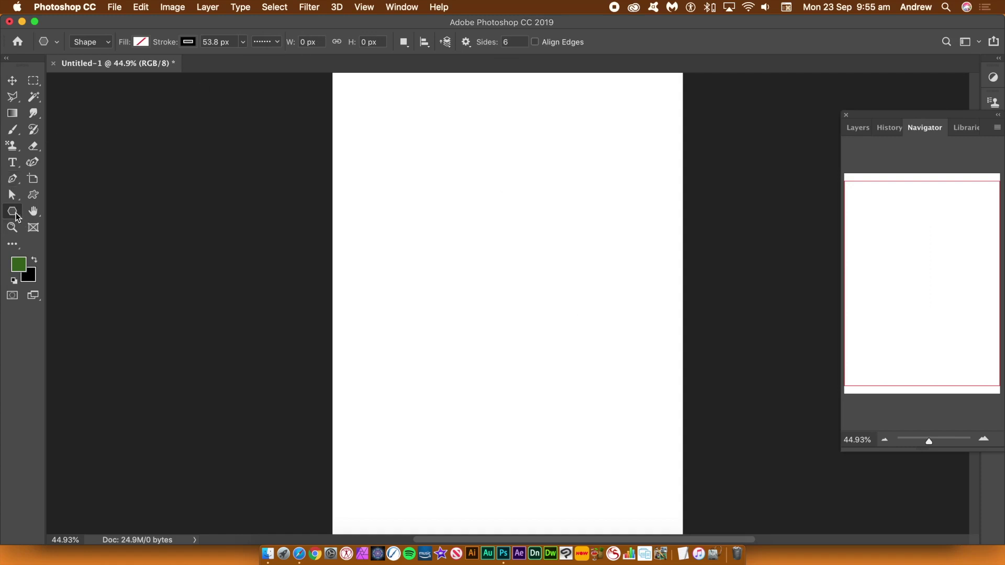
left_click(144, 44)
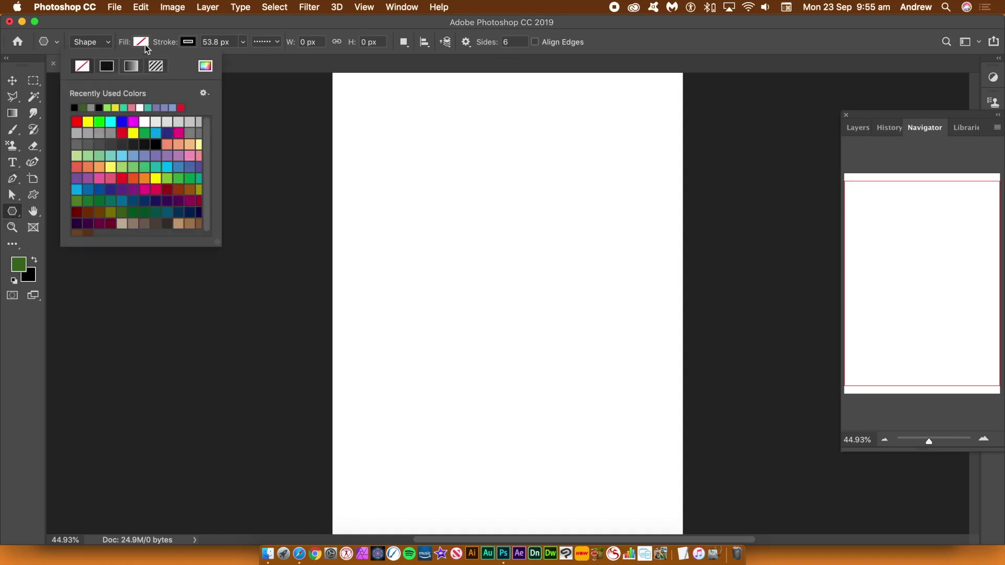
Step: Draw a red-filled hexagon with a solid black outline in the middle of the page
left_click(78, 120)
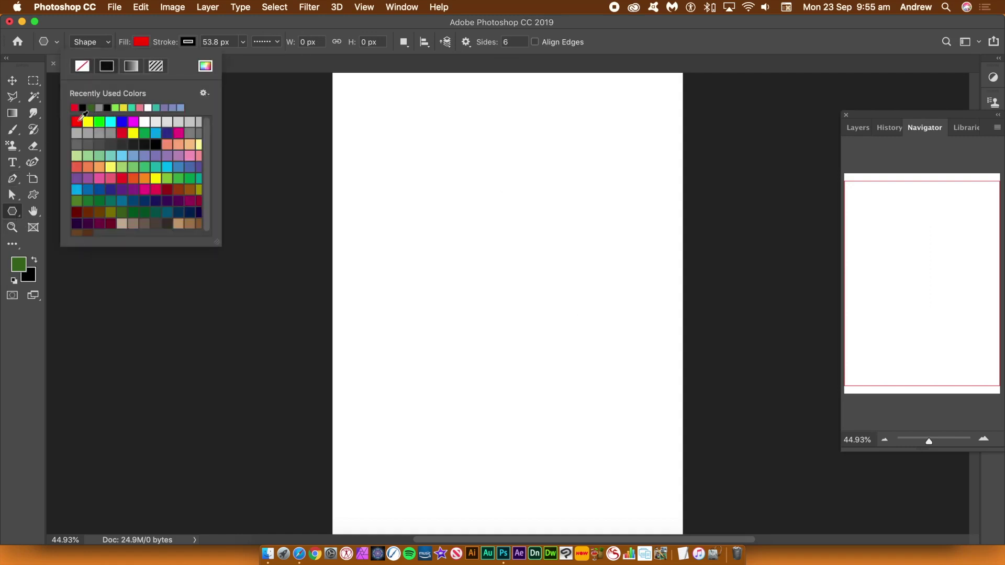
left_click(177, 21)
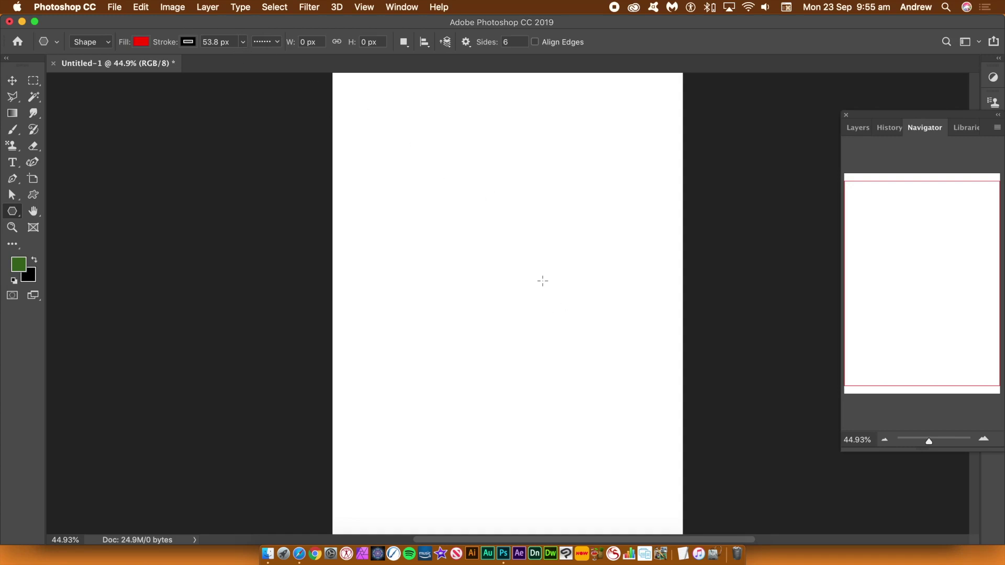
left_click(277, 43)
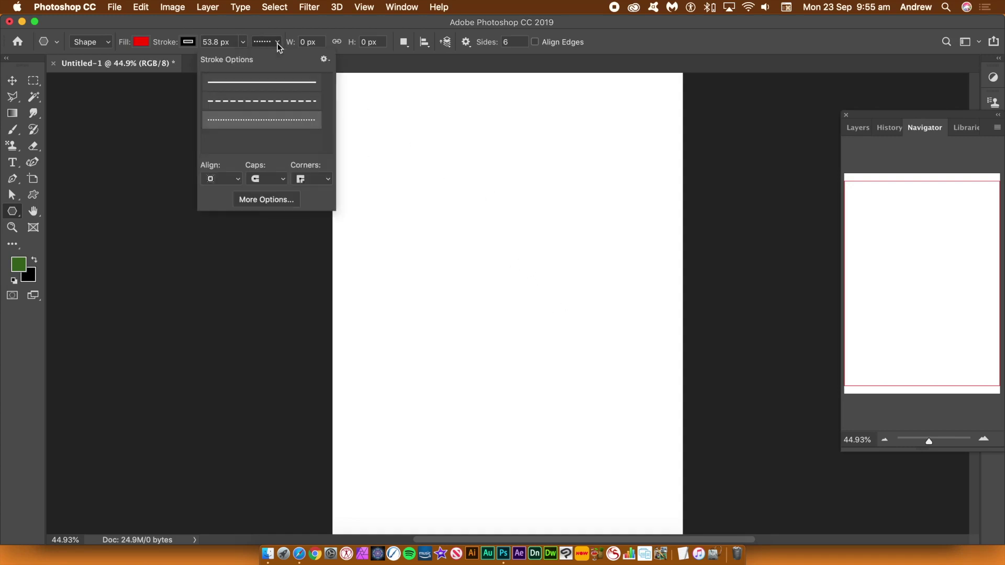
left_click(262, 82)
mouse_move(493, 300)
left_mouse_down()
mouse_move(545, 348)
mouse_move(544, 446)
left_mouse_up()
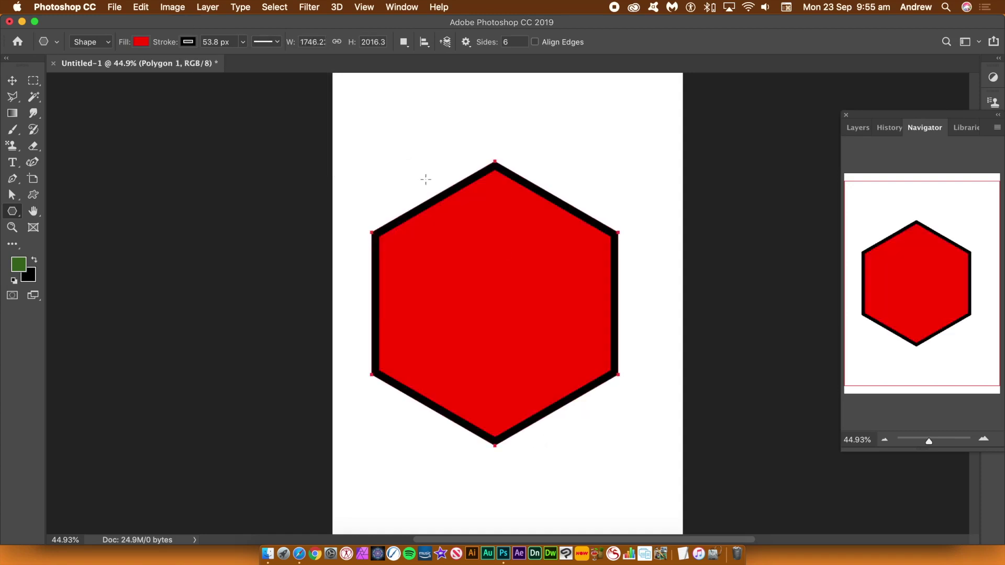
Step: Nudge the red hexagon slightly up and right with the Move tool
left_click(12, 80)
left_click_drag(462, 242, 467, 236)
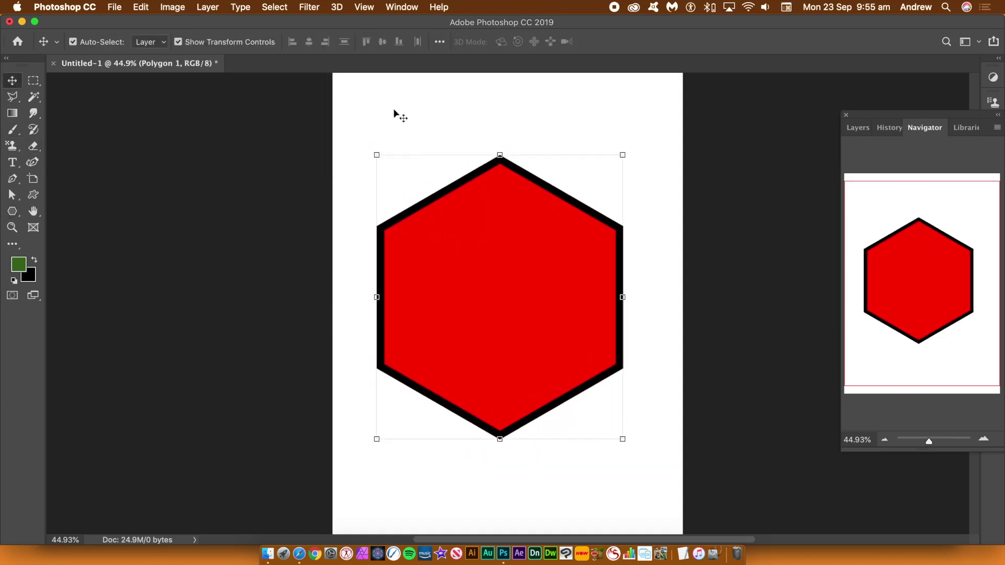
left_click_drag(24, 202, 91, 207)
Step: Stretch the hexagon's bottom anchor downward, then undo to restore the regular 2016.3 px hexagon
left_click_drag(482, 138, 499, 94)
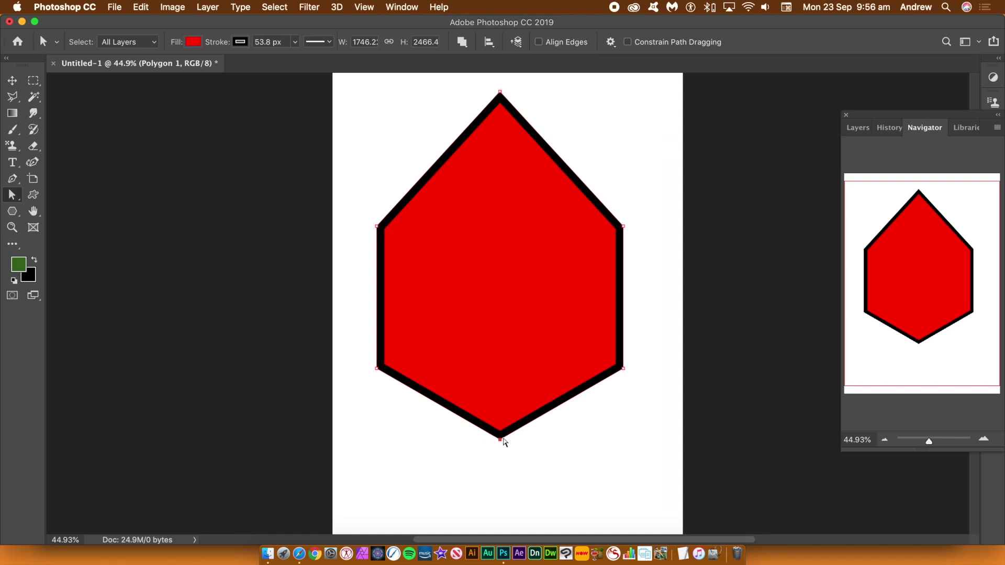
left_click_drag(500, 440, 499, 517)
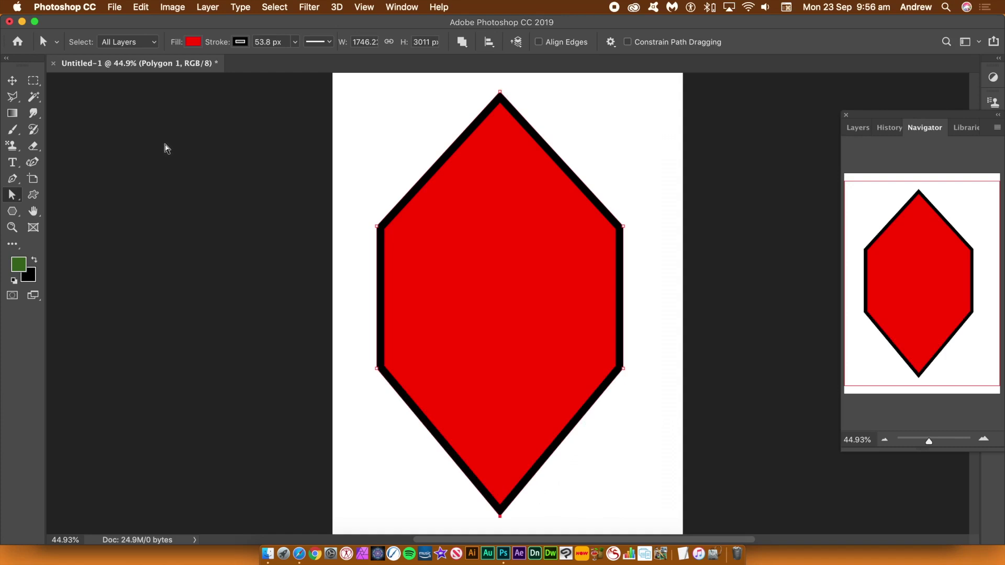
key("super+z")
key("super+z")
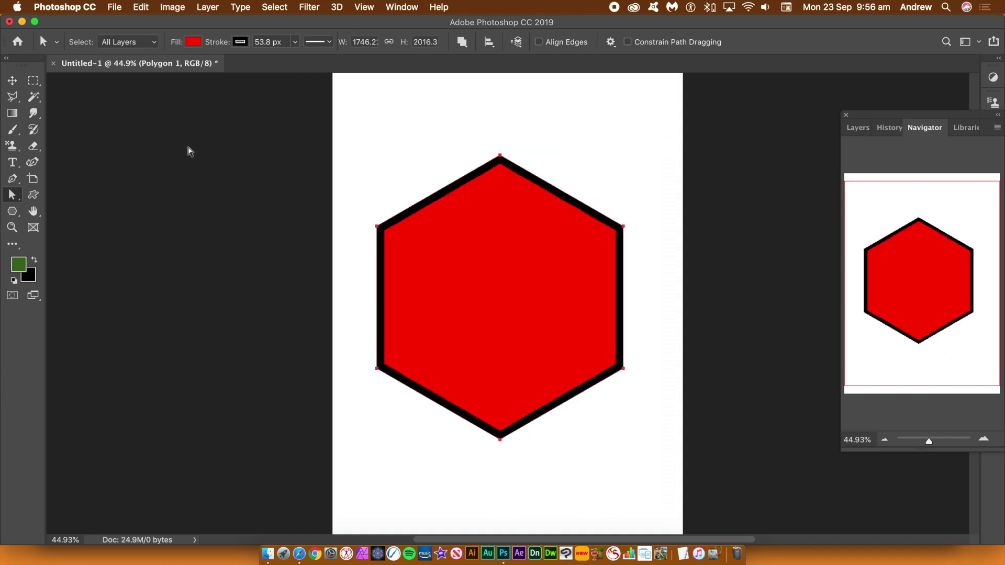
left_click(13, 80)
Step: Duplicate the red hexagon and scale the copy to about 71%, centred inside the original
mouse_move(484, 234)
left_mouse_down()
mouse_move(503, 252)
mouse_move(482, 230)
left_mouse_up()
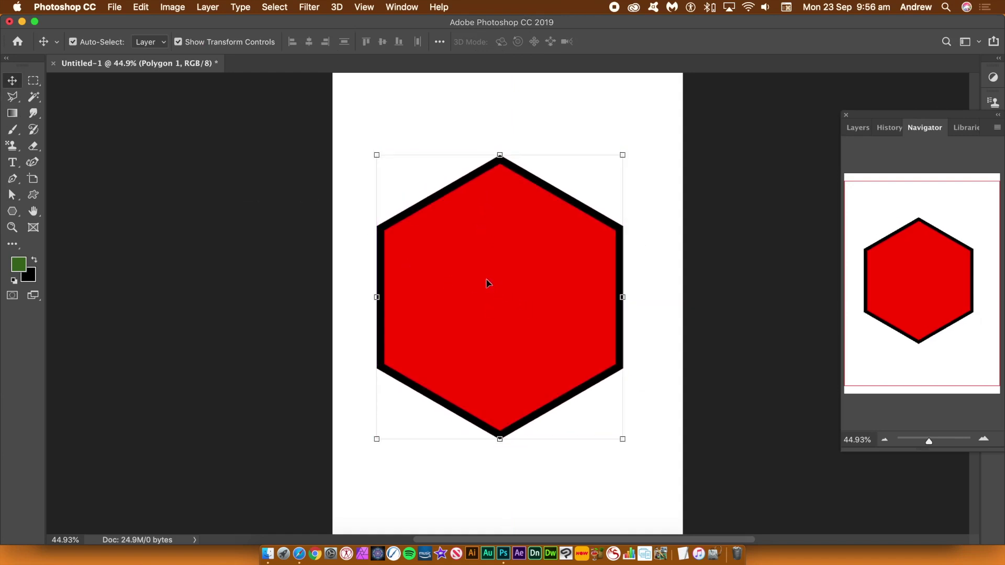
left_click_drag(473, 281, 521, 331)
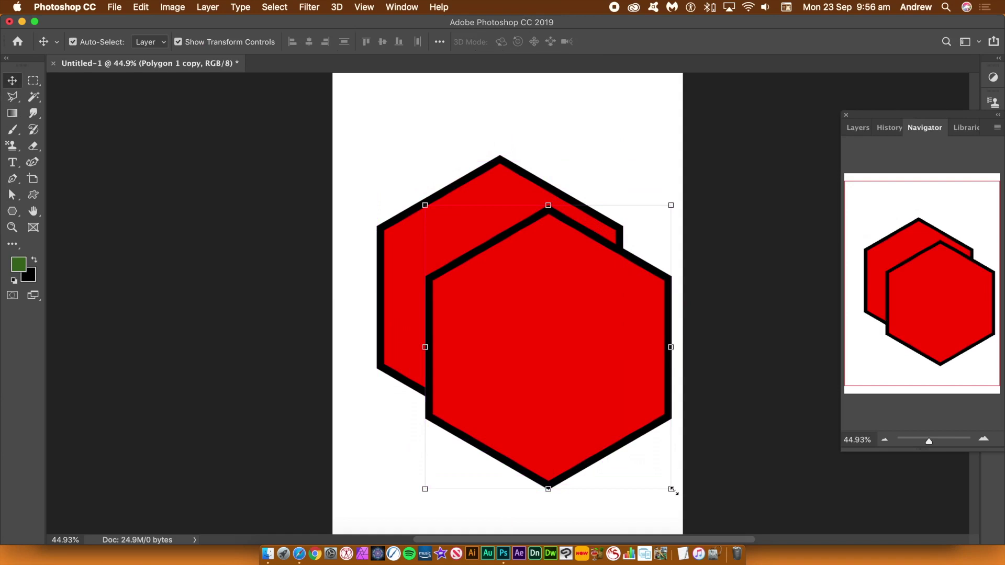
left_click_drag(672, 491, 598, 408)
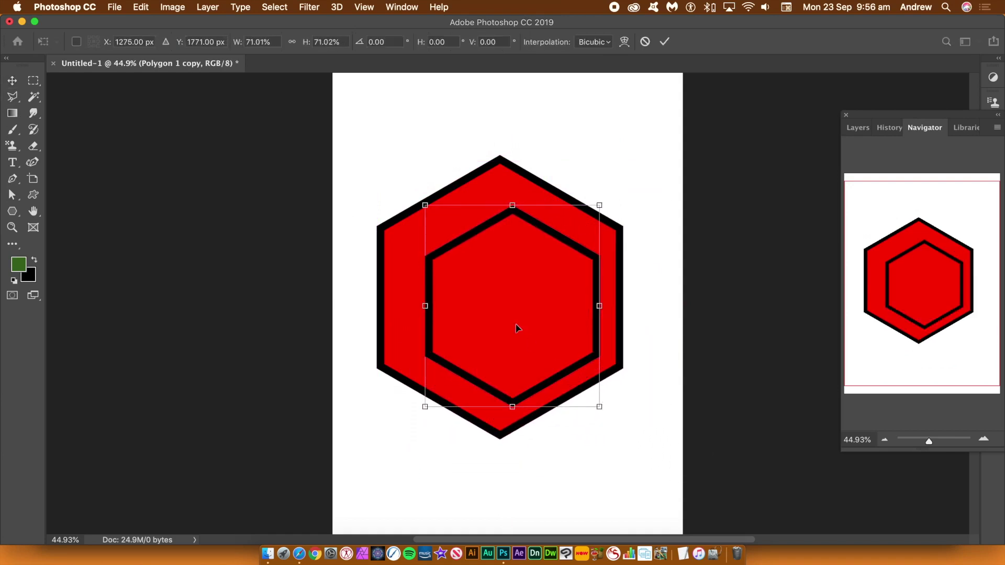
left_click_drag(523, 314, 512, 299)
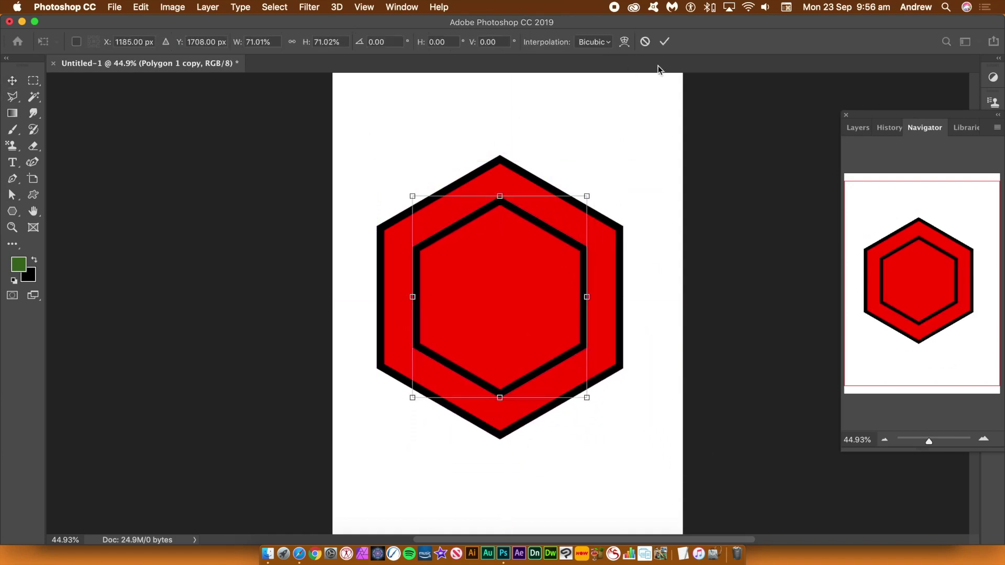
left_click(663, 42)
left_click_drag(345, 127, 714, 478)
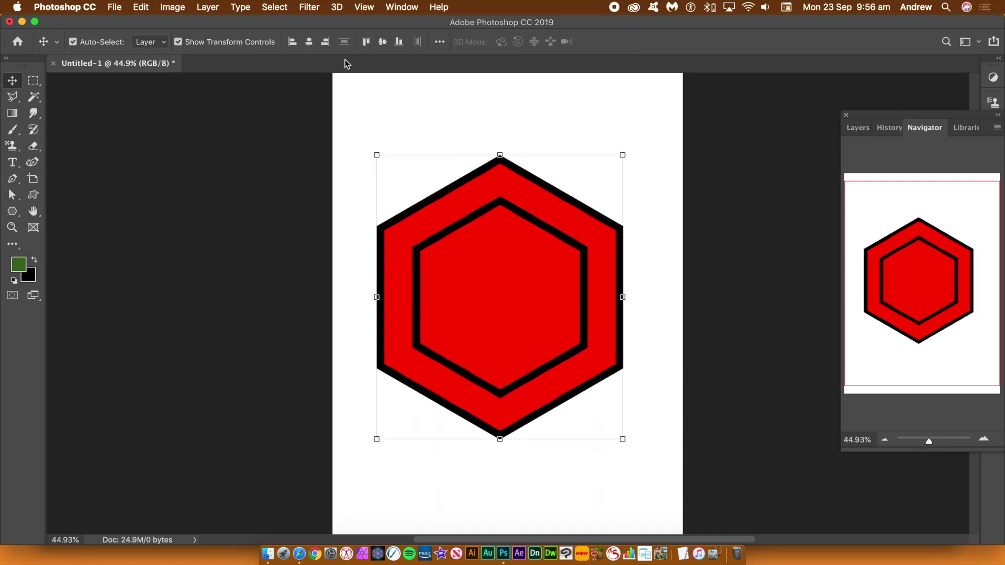
Step: Subtract Front Shape to make a red ring, duplicate it, then undo everything to a blank page
left_click(209, 8)
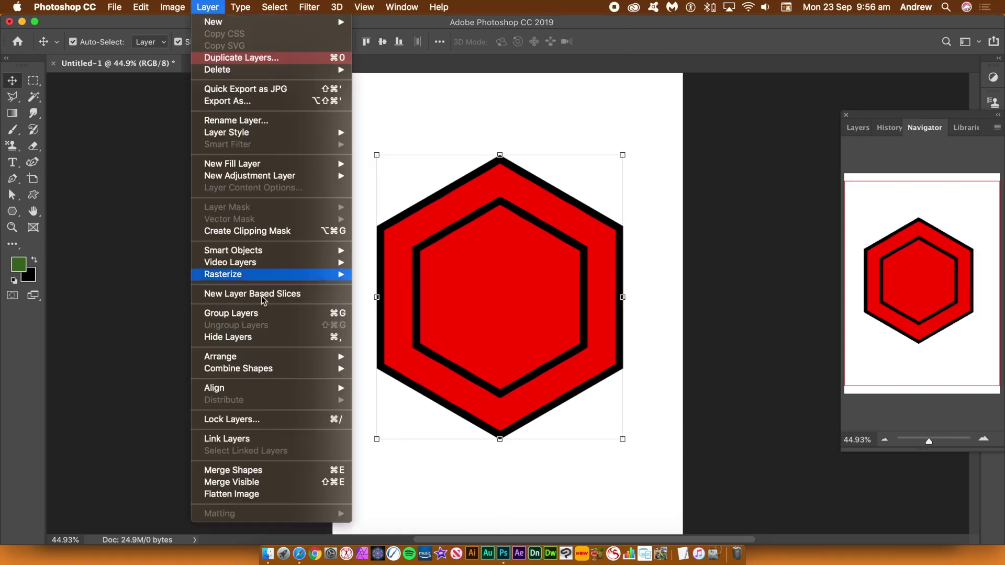
mouse_move(272, 369)
left_click(445, 385)
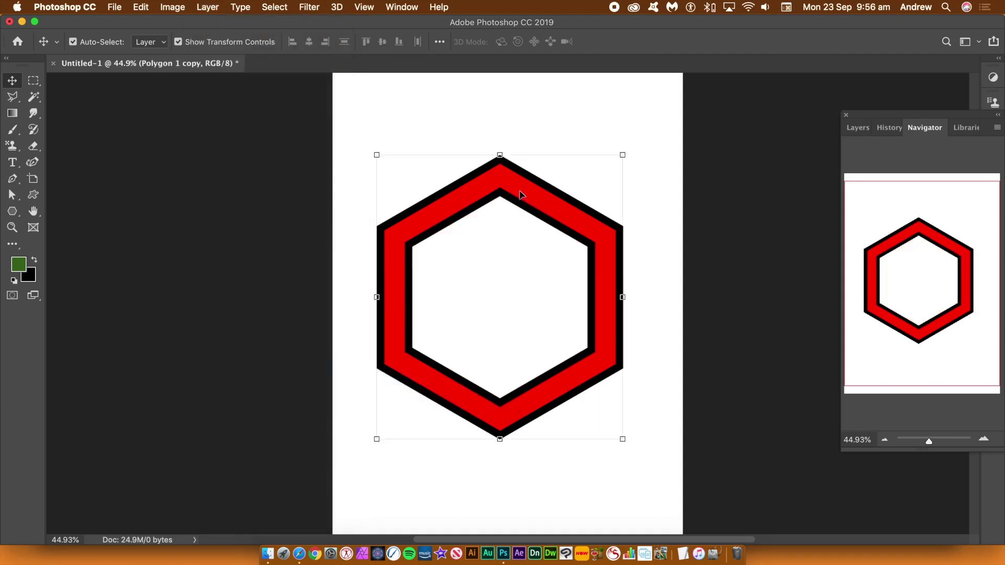
left_click_drag(554, 202, 534, 252)
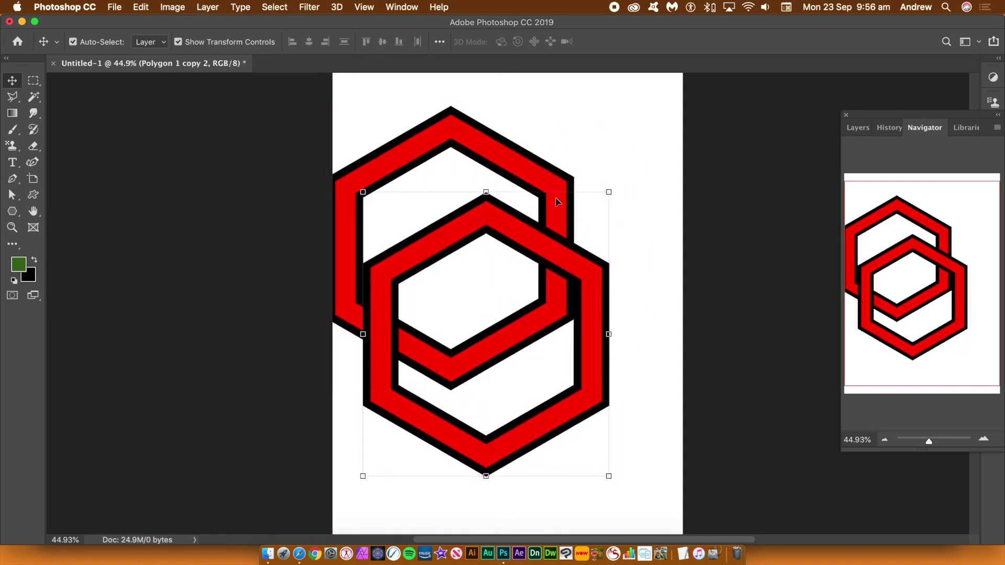
key("super+z")
key("super+z")
key("super+z")
key("super+z")
key("super+z")
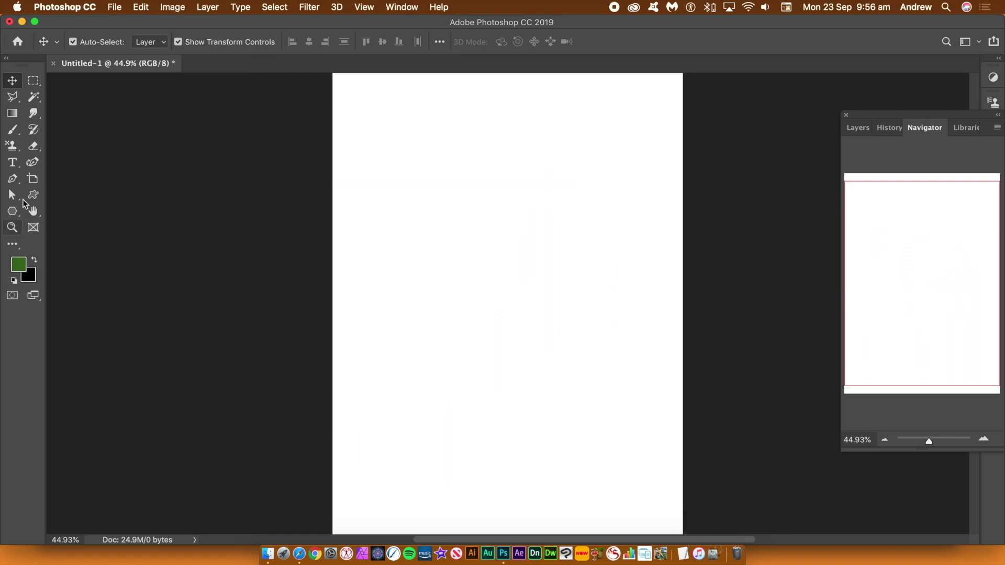
Step: Draw a red hexagon from the page centre and shift it slightly right
left_click(14, 211)
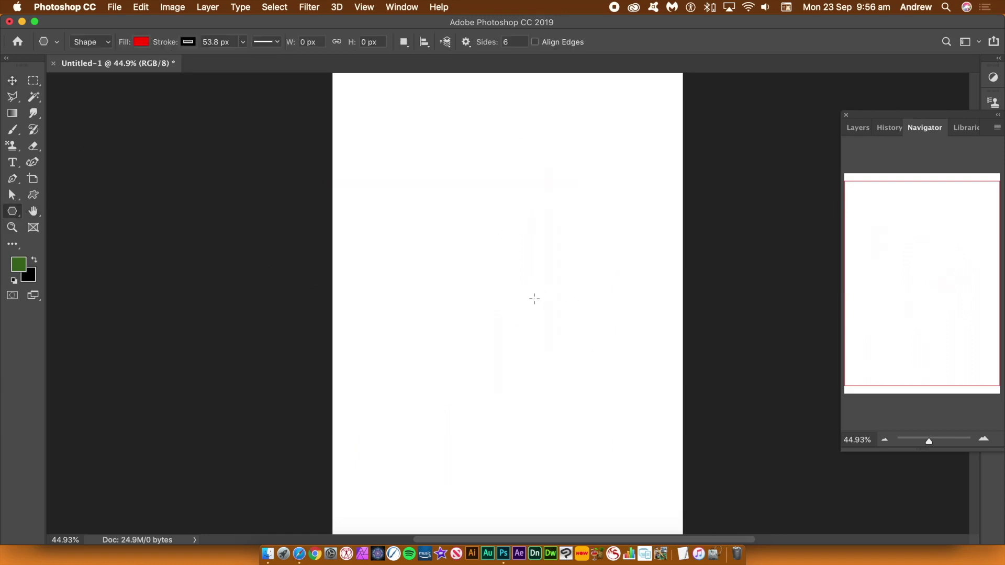
left_click_drag(533, 299, 526, 303)
key("super+z")
left_click_drag(482, 284, 521, 421)
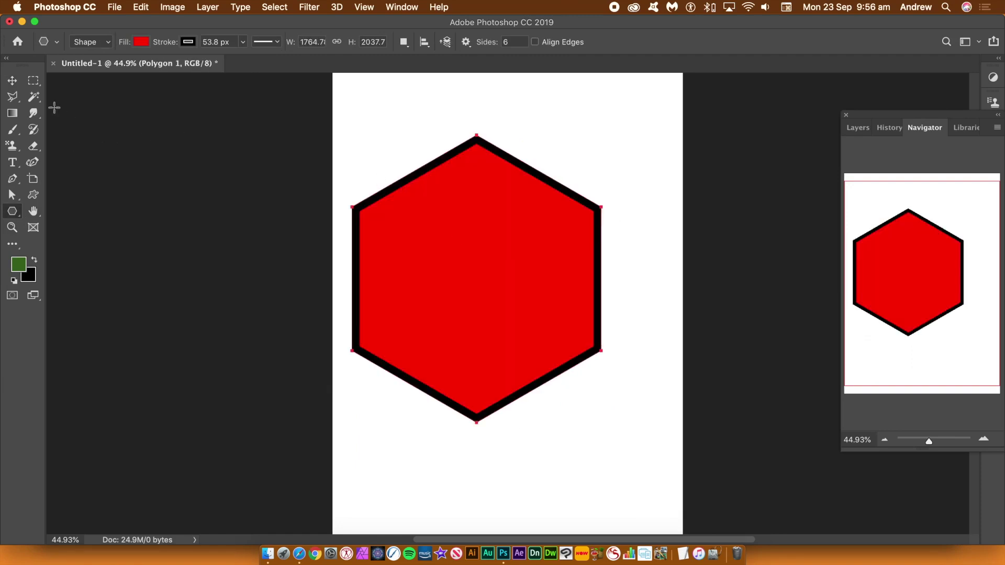
left_click(12, 80)
left_click_drag(508, 262, 532, 277)
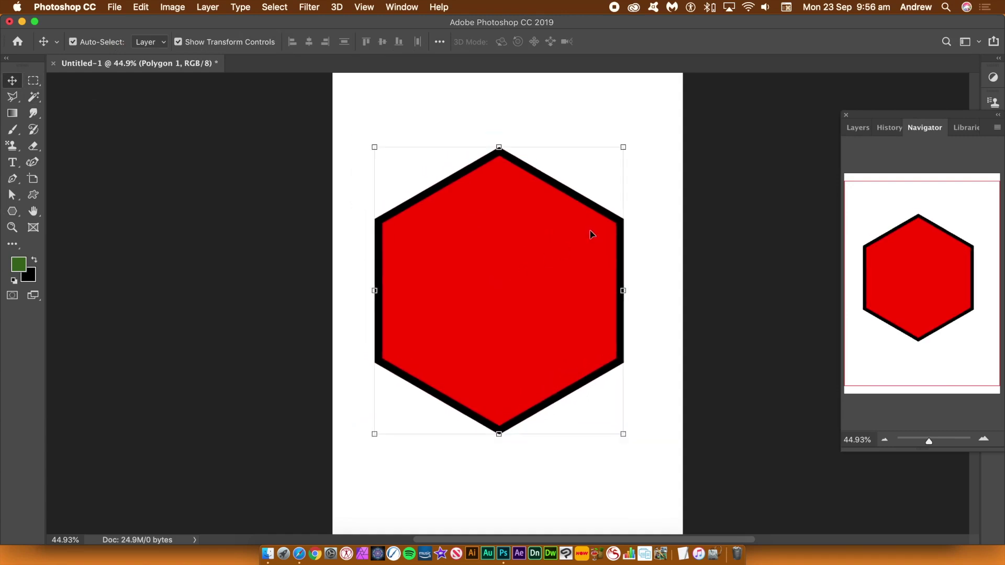
Step: Convert the hexagon layer to a smart object
left_click(209, 7)
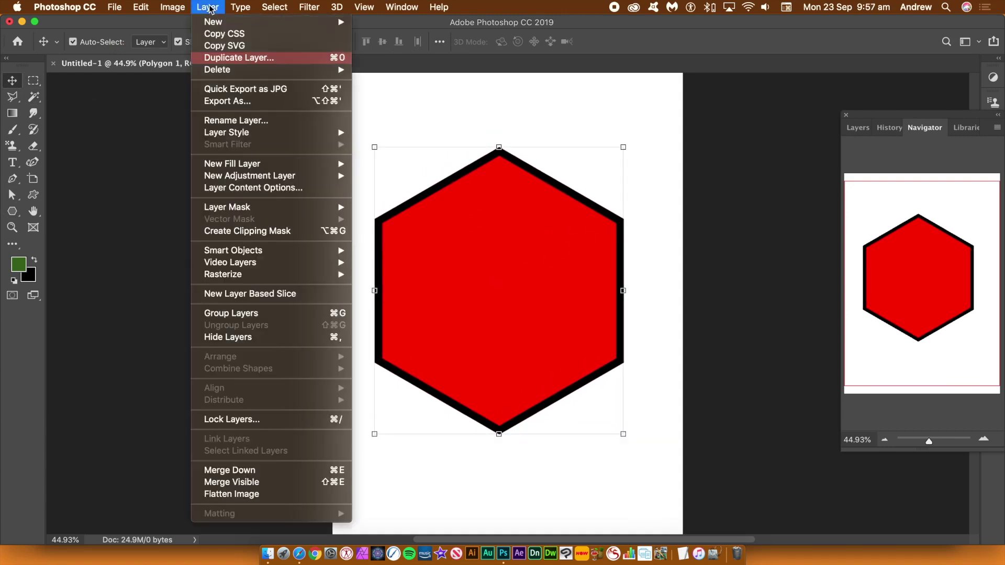
mouse_move(249, 251)
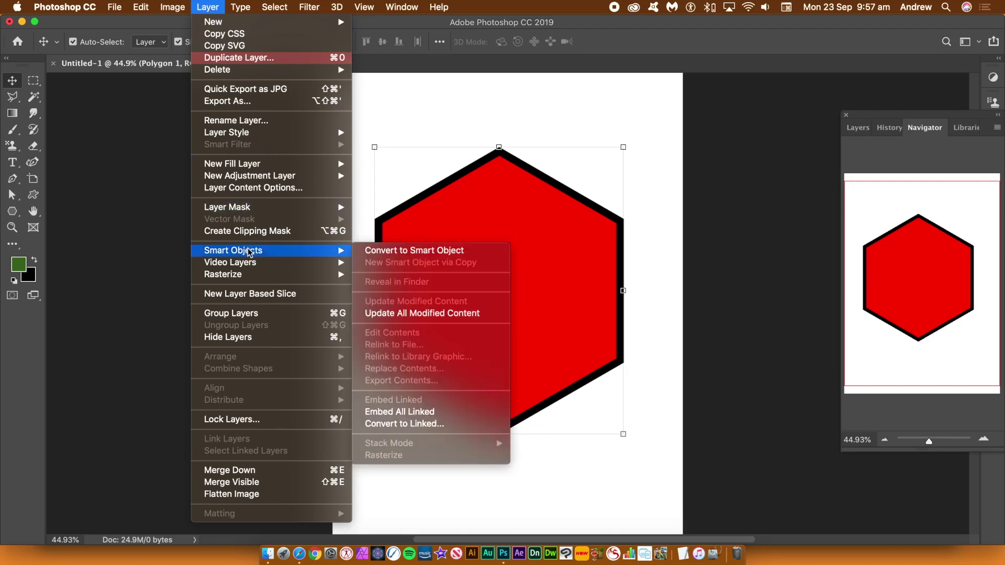
left_click(473, 254)
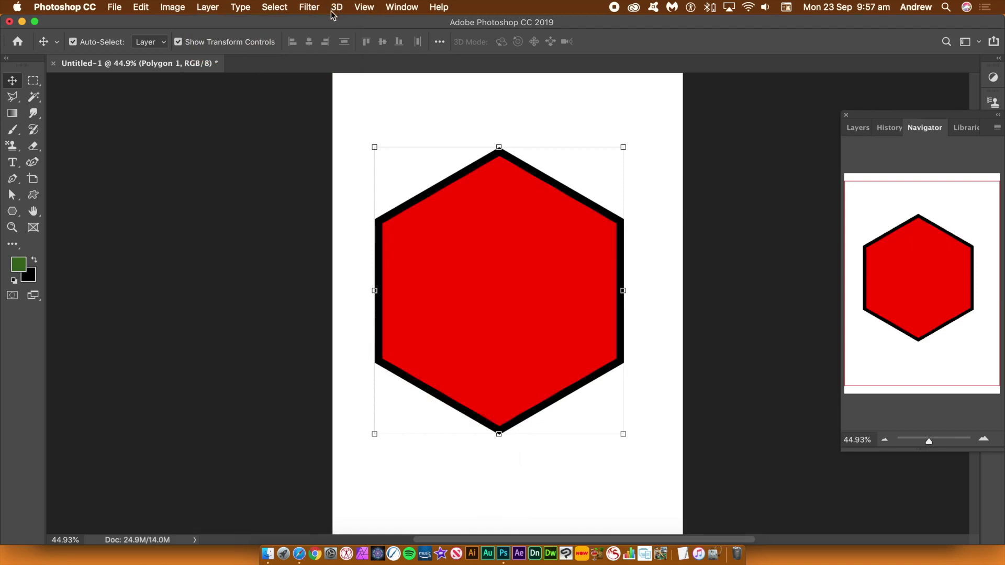
key("super")
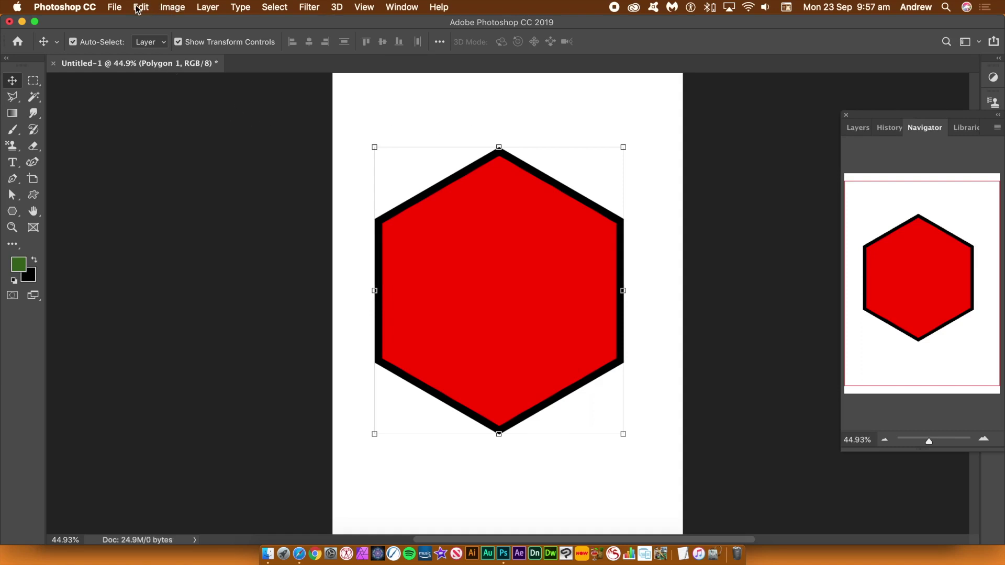
left_click(139, 7)
Step: Duplicate the hexagon, scale the copy to about 72% and centre it inside the original
key("Escape")
left_click_drag(504, 287, 578, 339)
left_click_drag(697, 485, 630, 410)
left_click_drag(567, 301, 530, 287)
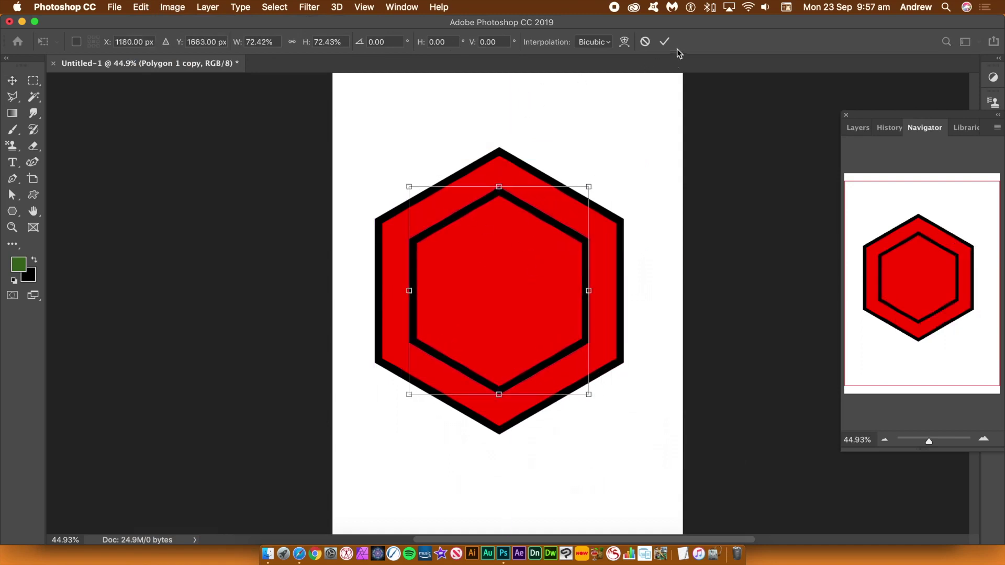
left_click(664, 42)
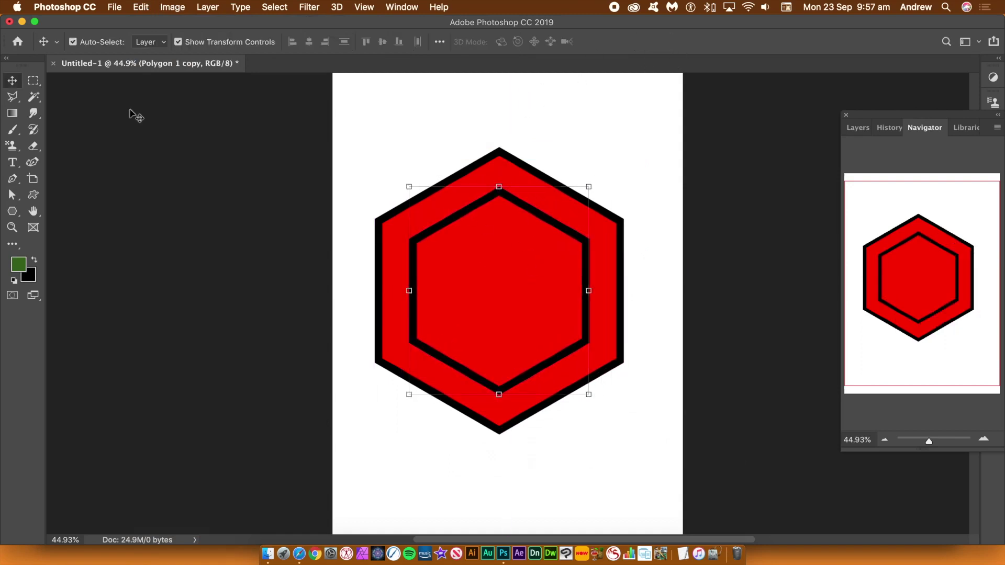
Step: Fill the inner hexagon yellow, then select both hexagon layers together
left_click(12, 212)
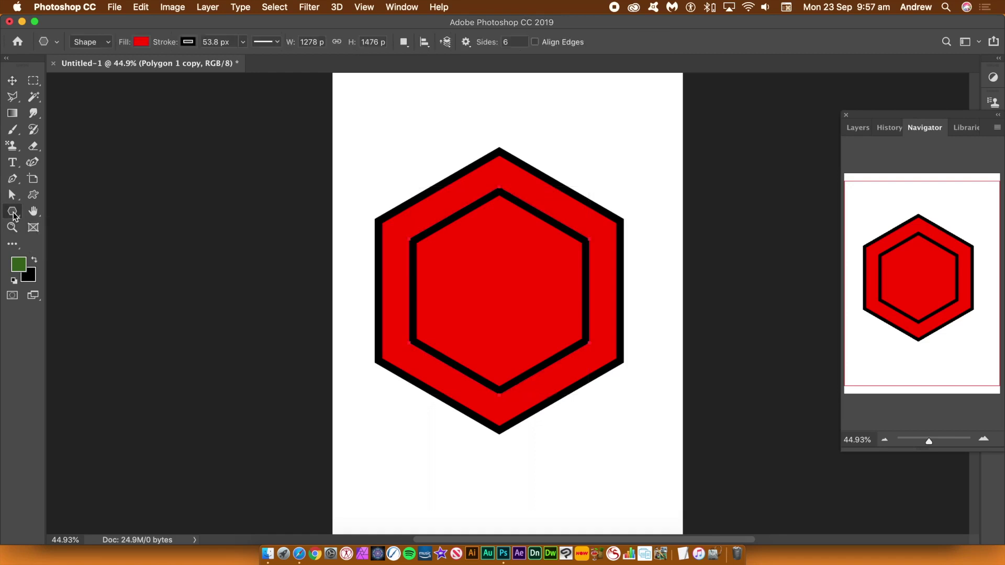
left_click(142, 44)
left_click(87, 122)
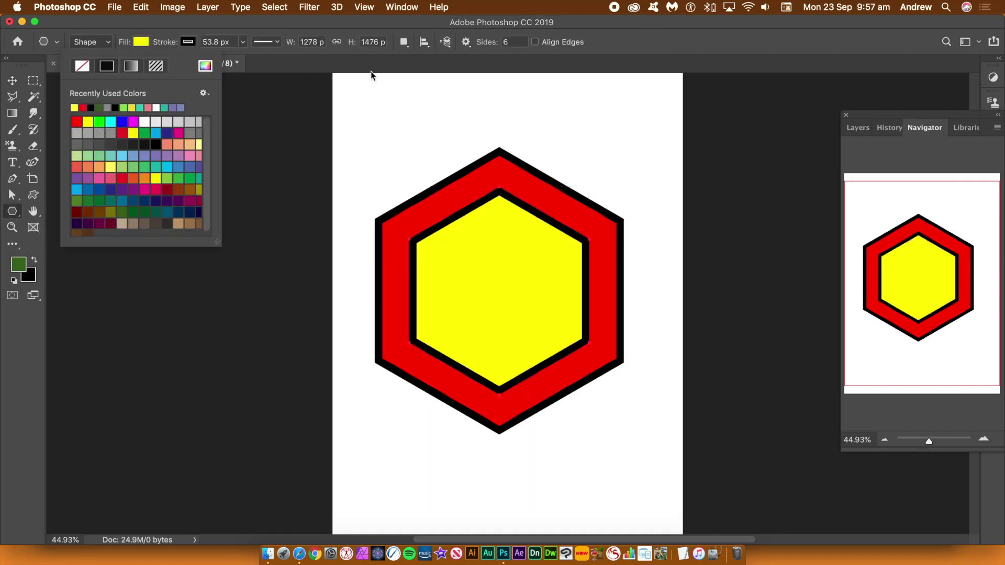
left_click(496, 27)
key("v")
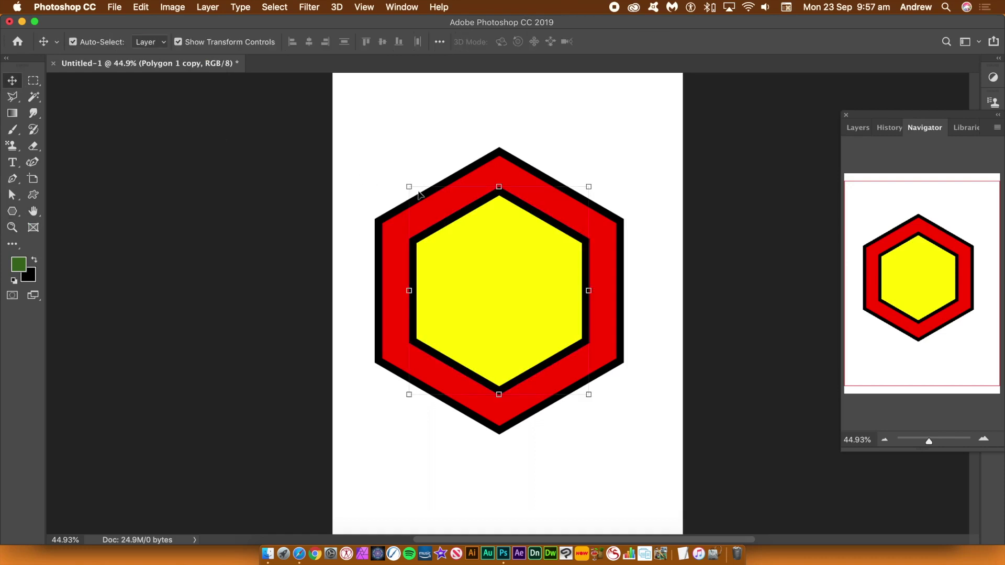
left_click_drag(334, 141, 694, 502)
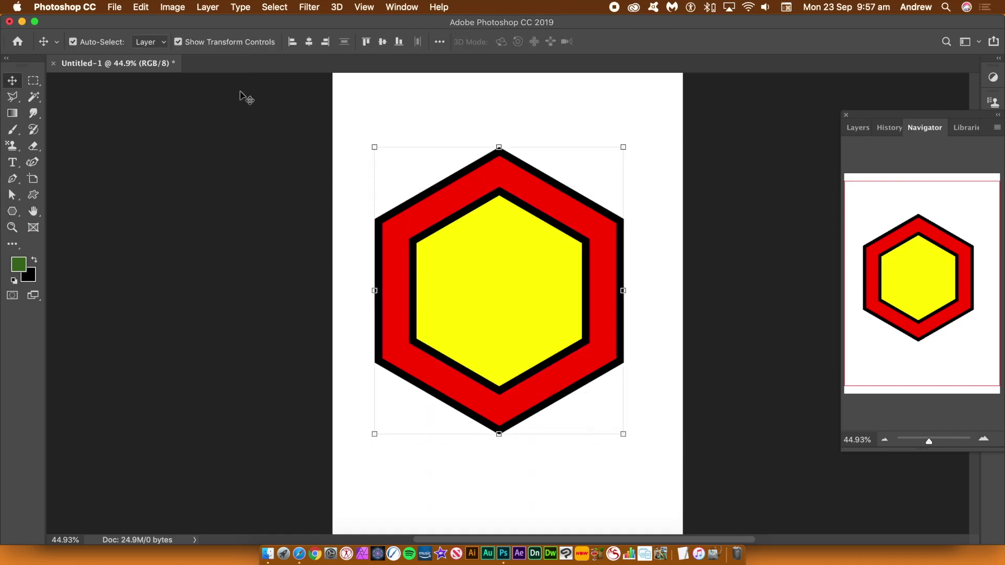
Step: Merge the red and yellow hexagon layers into one smart object
left_click(209, 7)
mouse_move(256, 251)
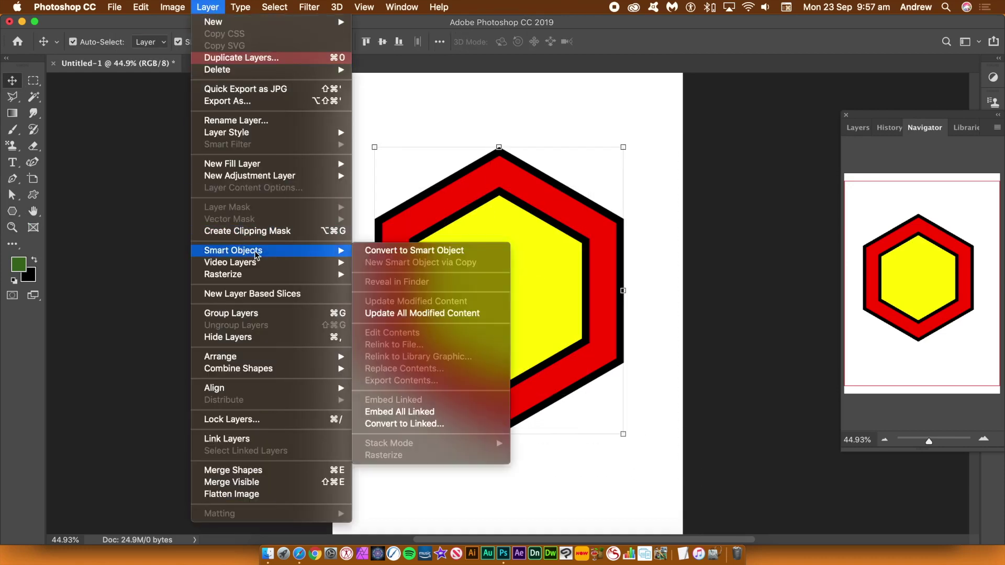
left_click(411, 251)
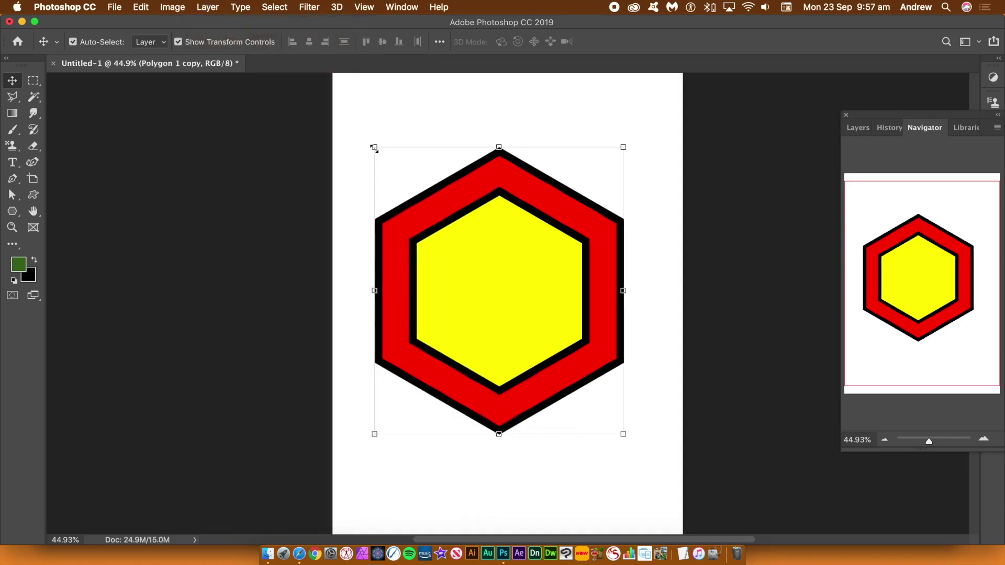
Step: Resize the combined smart object to about 97.9% width and 99.9% height
key("super+t")
left_click_drag(373, 148, 474, 260)
left_click_drag(540, 312, 529, 292)
key("Return")
key("super+z")
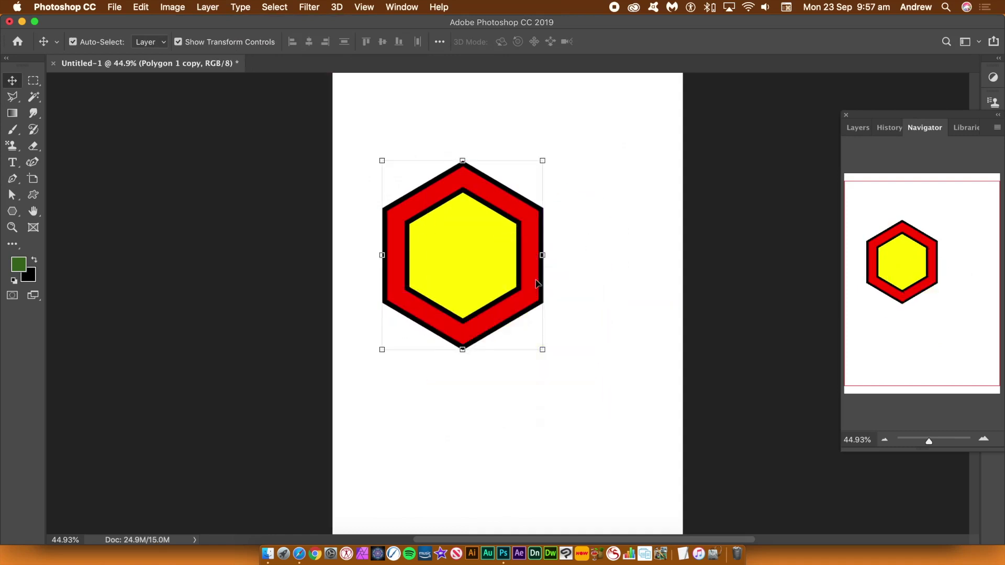
left_click_drag(541, 351, 628, 450)
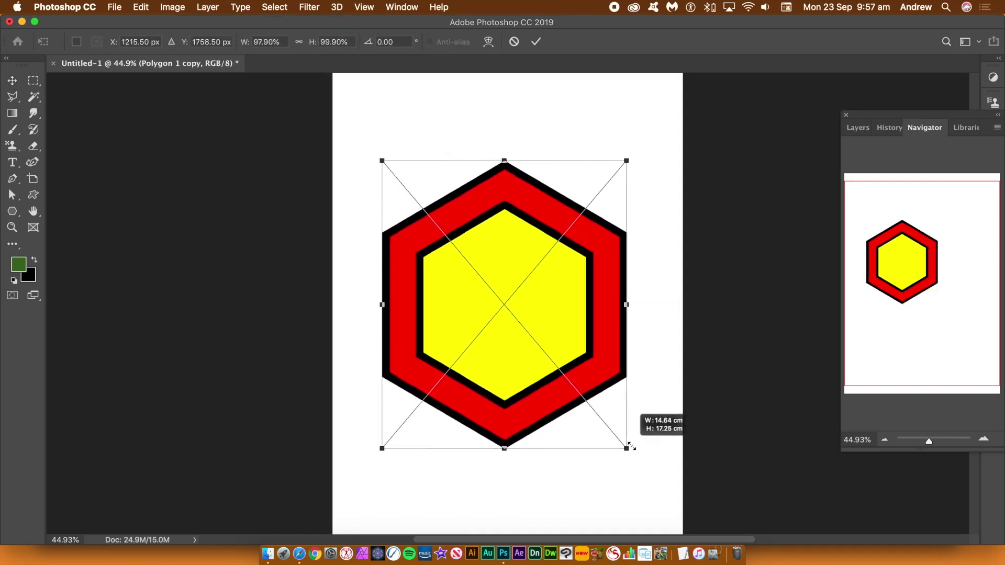
key("Return")
Step: Apply a Gaussian Blur with a 44.4-pixel radius to the combined hexagon smart object
left_click(308, 8)
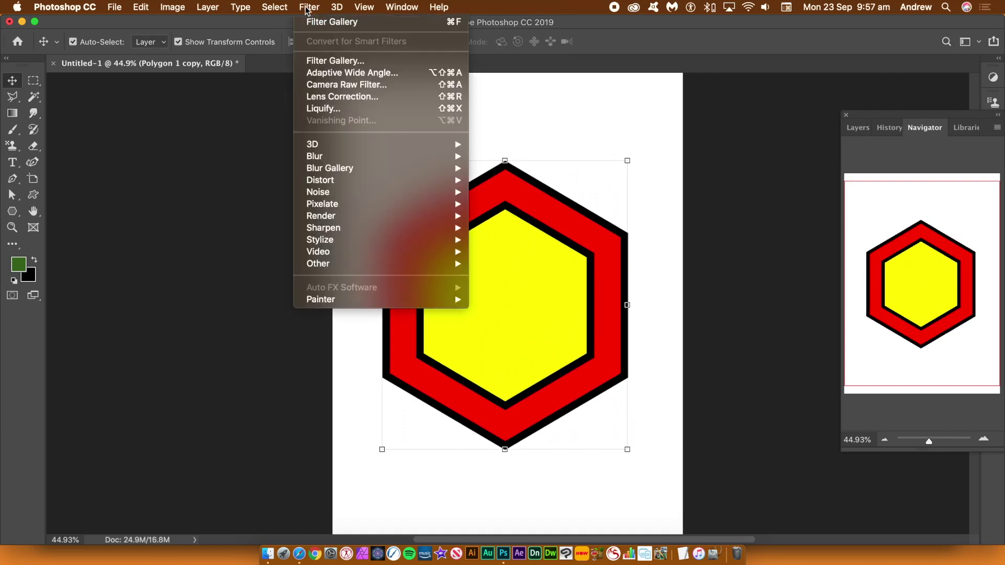
mouse_move(340, 160)
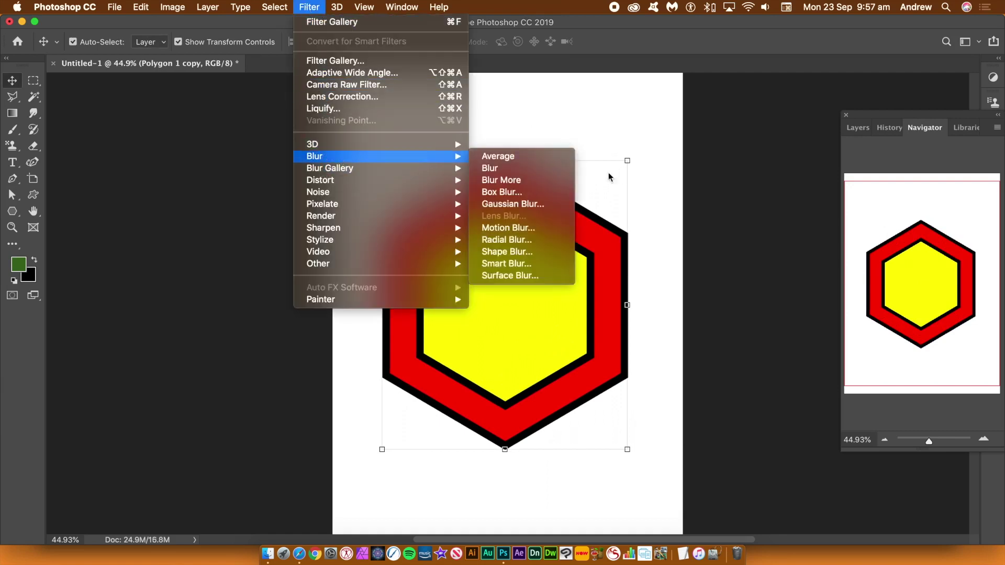
left_click(530, 204)
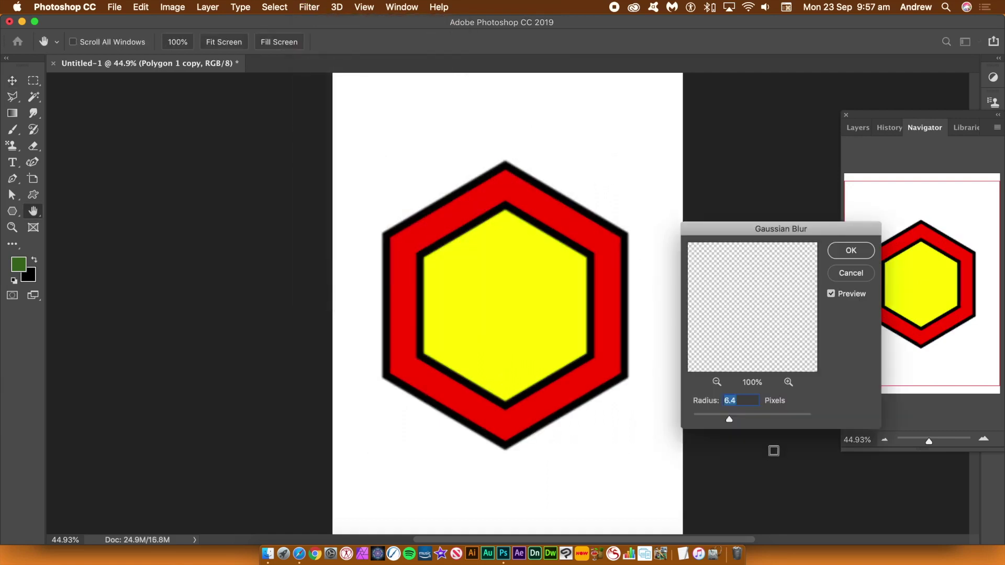
left_click_drag(752, 418, 755, 421)
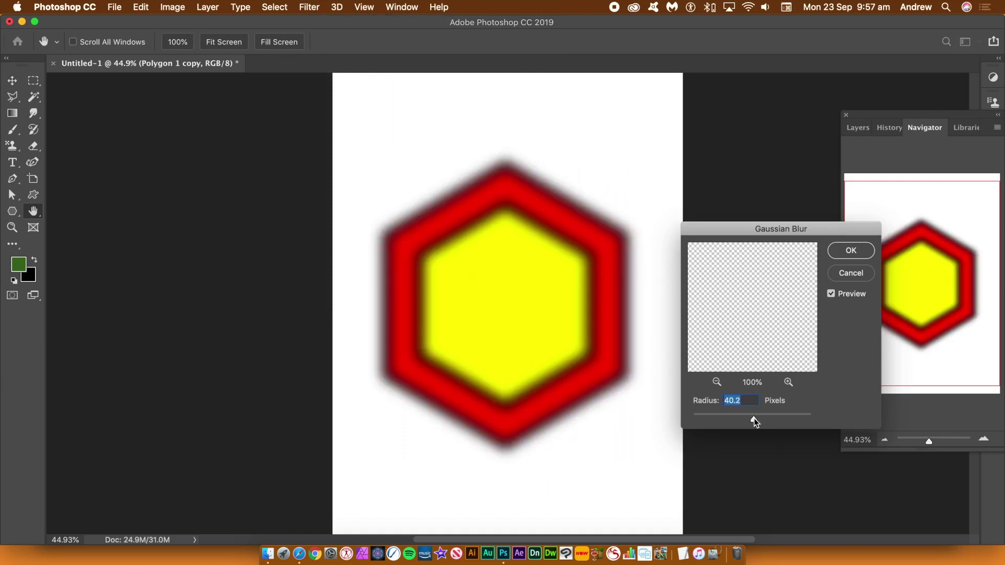
left_click(846, 257)
key("v")
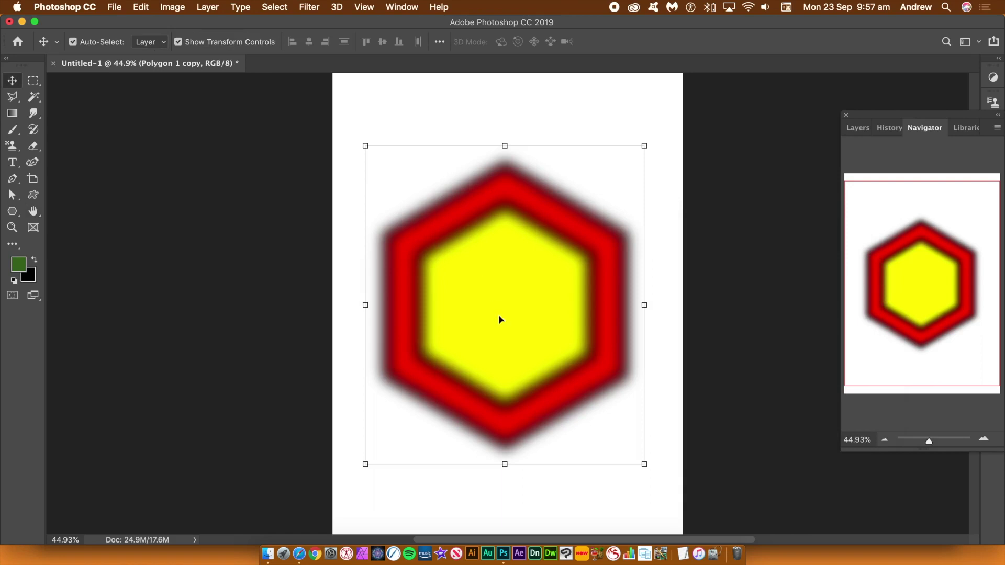
Step: Undo the blur and delete the white Background layer
key("super+z")
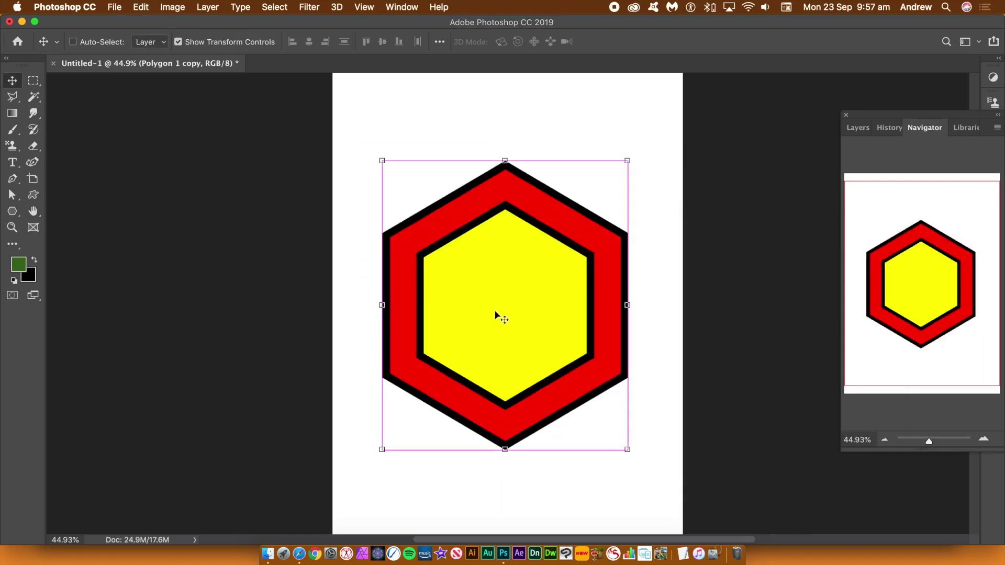
left_click(858, 128)
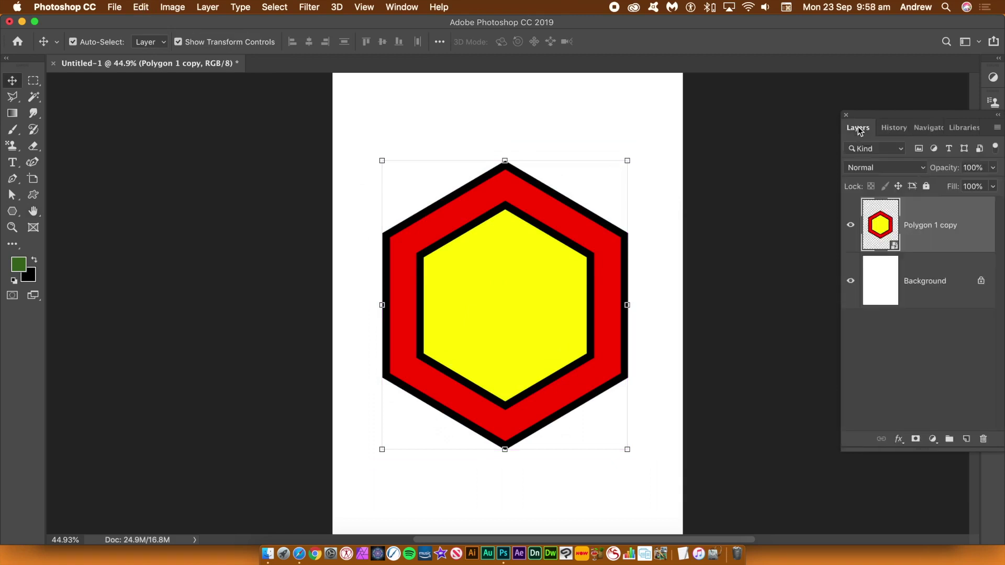
left_click(930, 279)
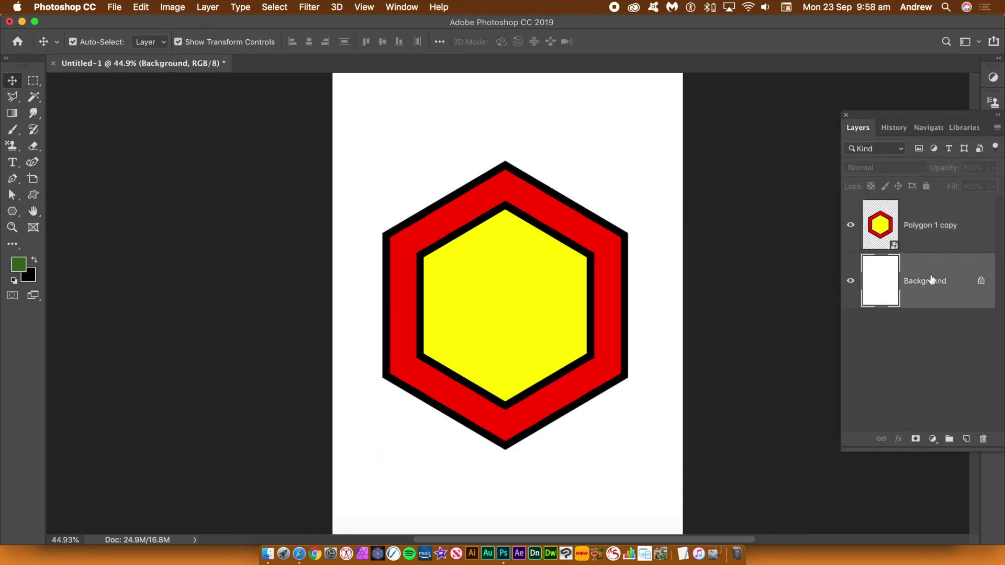
left_click(984, 440)
Step: Select a rectangle around the hexagon and define it as 'Pattern 2'
left_click(33, 82)
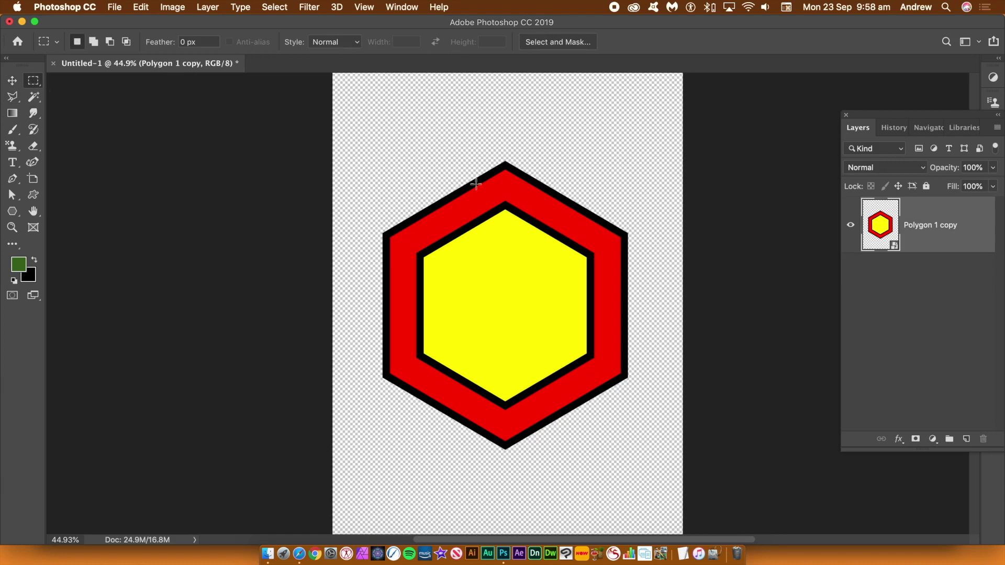
left_click_drag(365, 145, 656, 469)
left_click(140, 7)
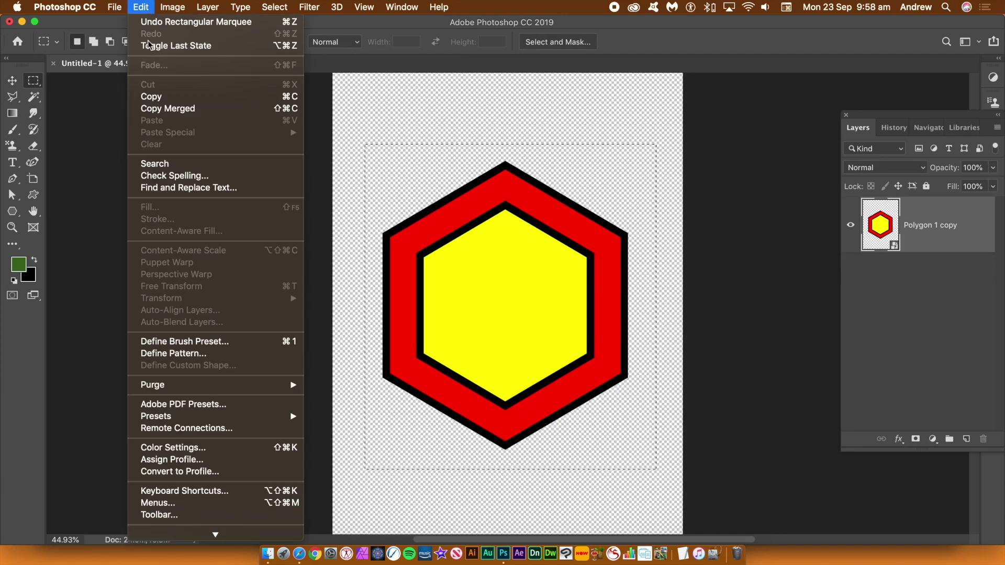
left_click(185, 353)
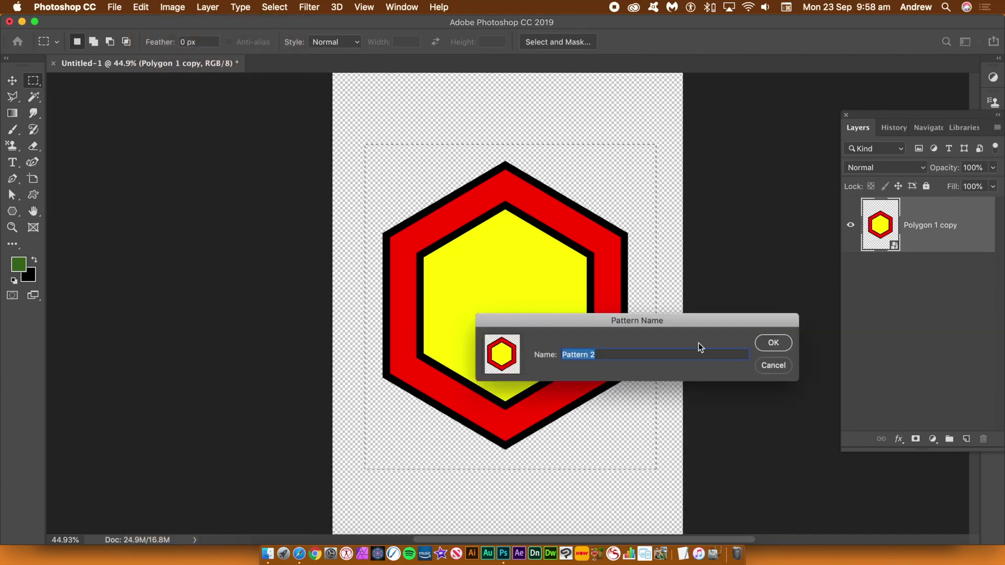
left_click(767, 345)
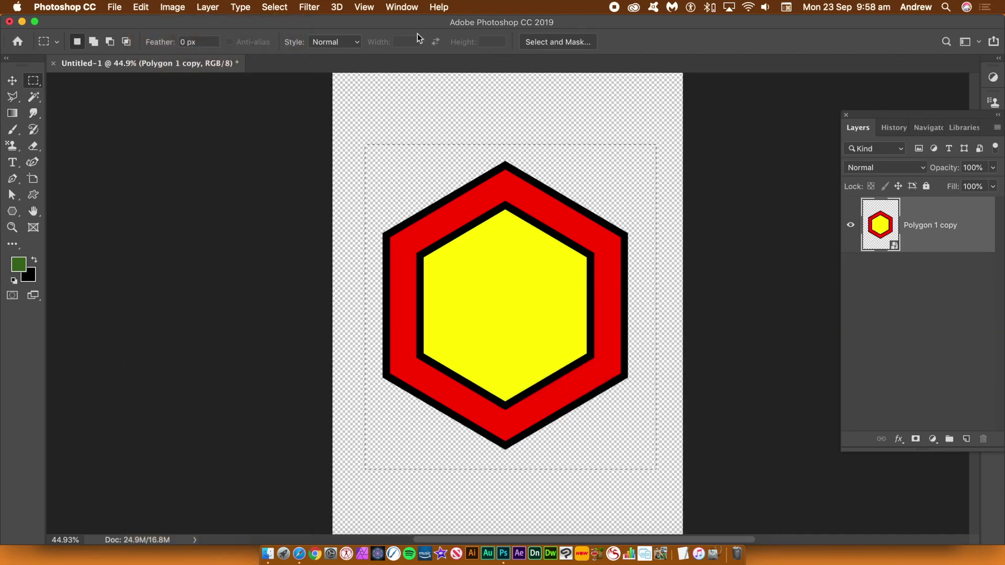
Step: Restore the white background and flatten the image into one Background layer
key("super+z")
key("super+z")
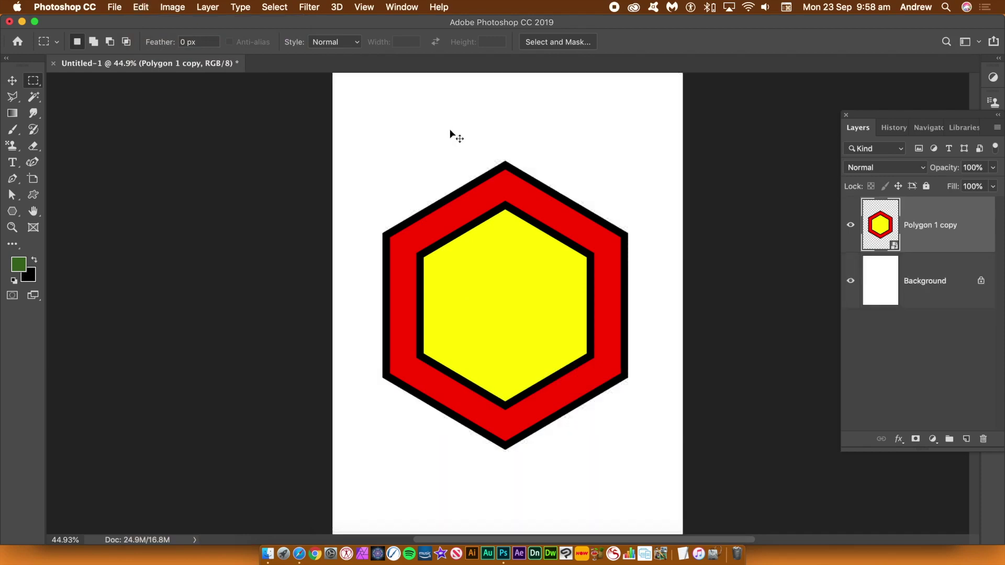
left_click(207, 7)
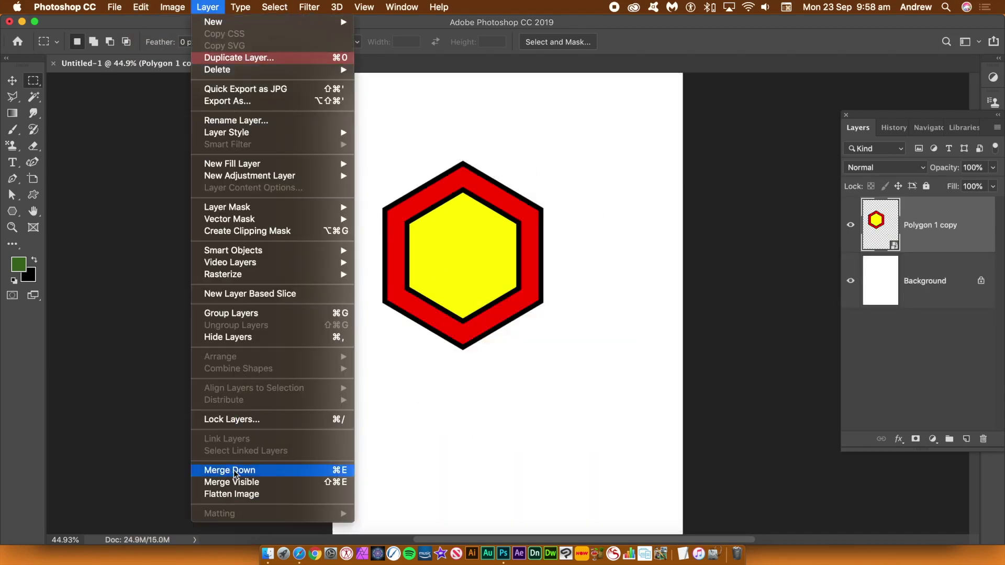
left_click(242, 495)
Step: Random Fill the page with the hexagon pattern, colour randomness 0.43, maximum scale 0.85
left_click(135, 6)
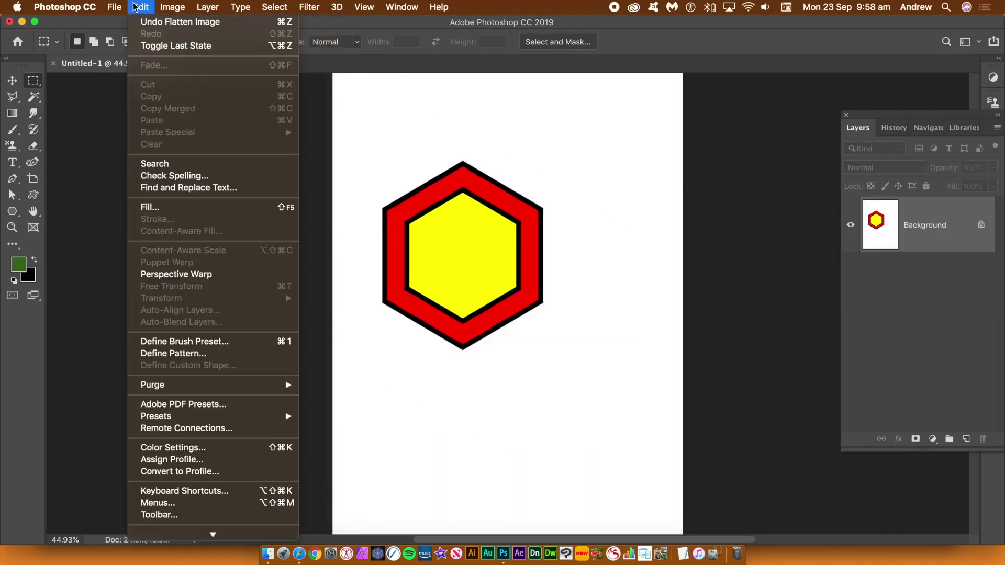
left_click(153, 212)
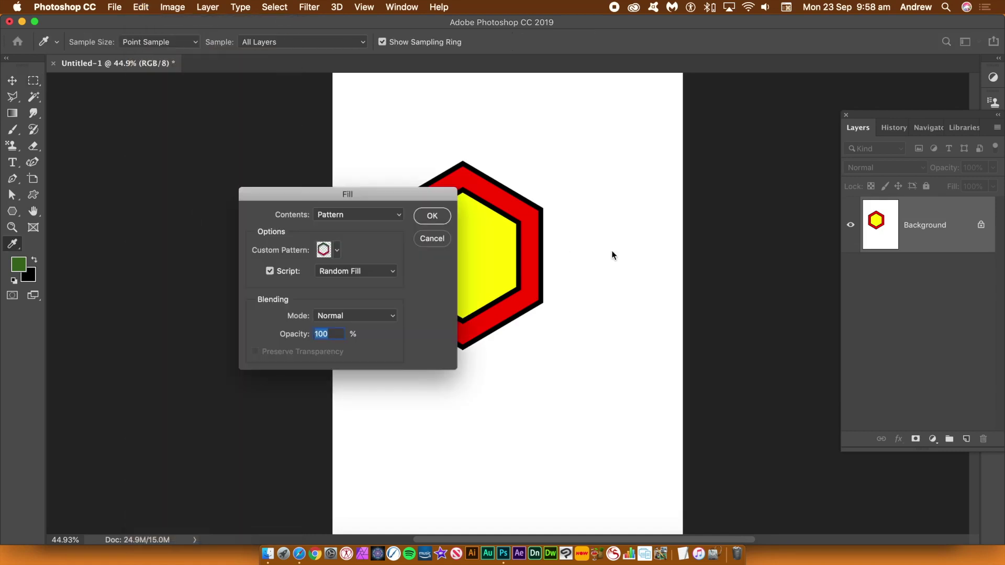
left_click(337, 250)
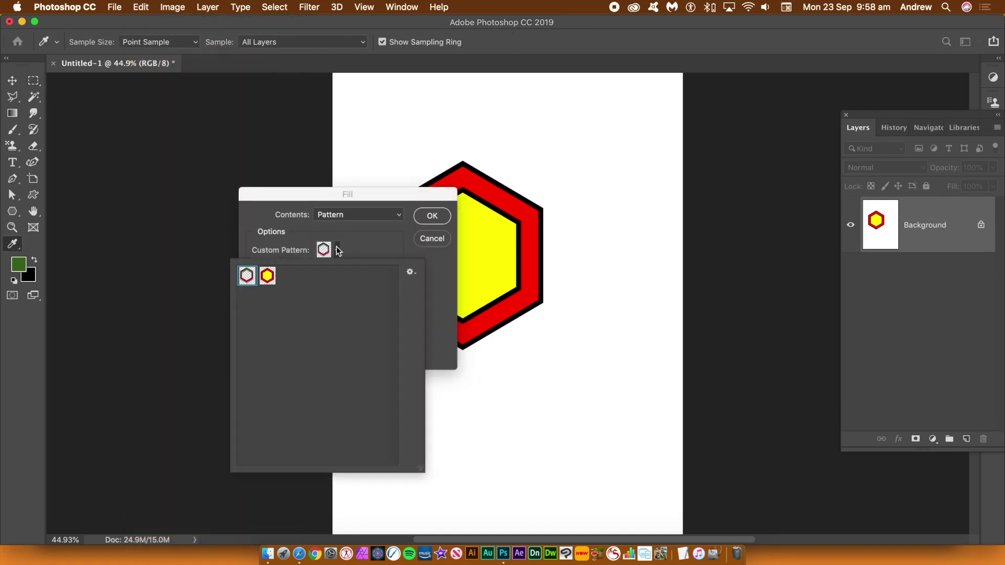
left_click(267, 276)
left_click(301, 198)
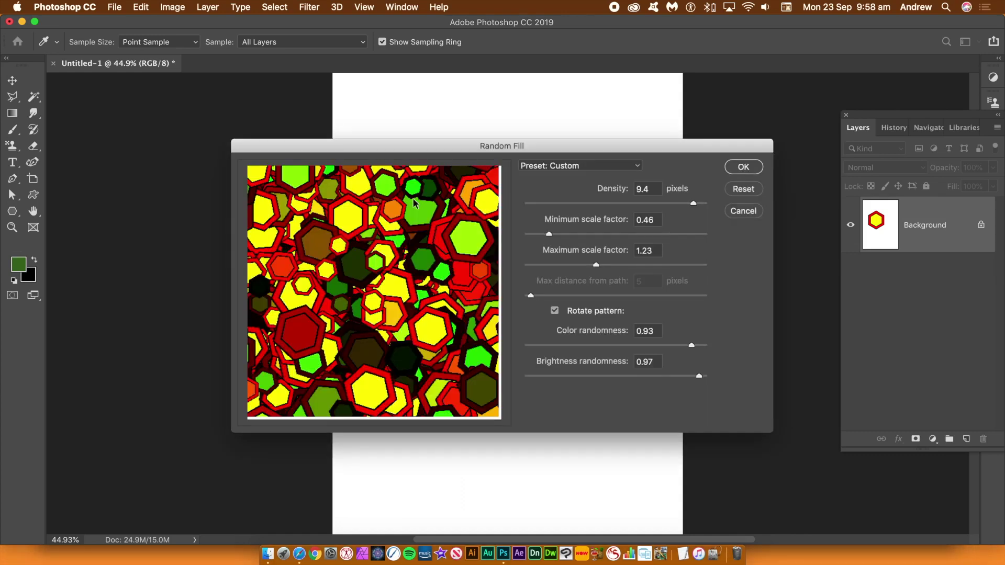
left_click(571, 377)
left_click(553, 347)
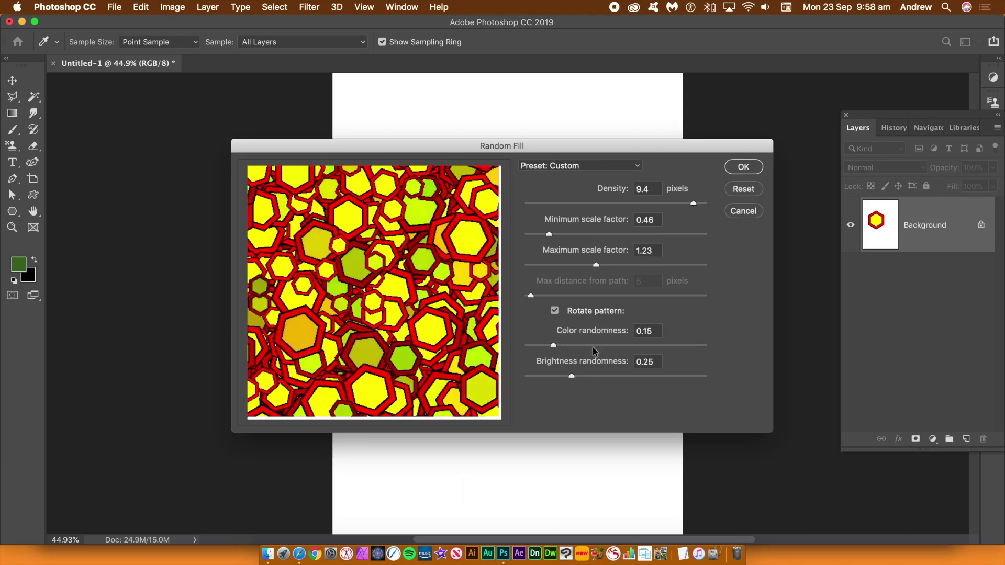
left_click(602, 346)
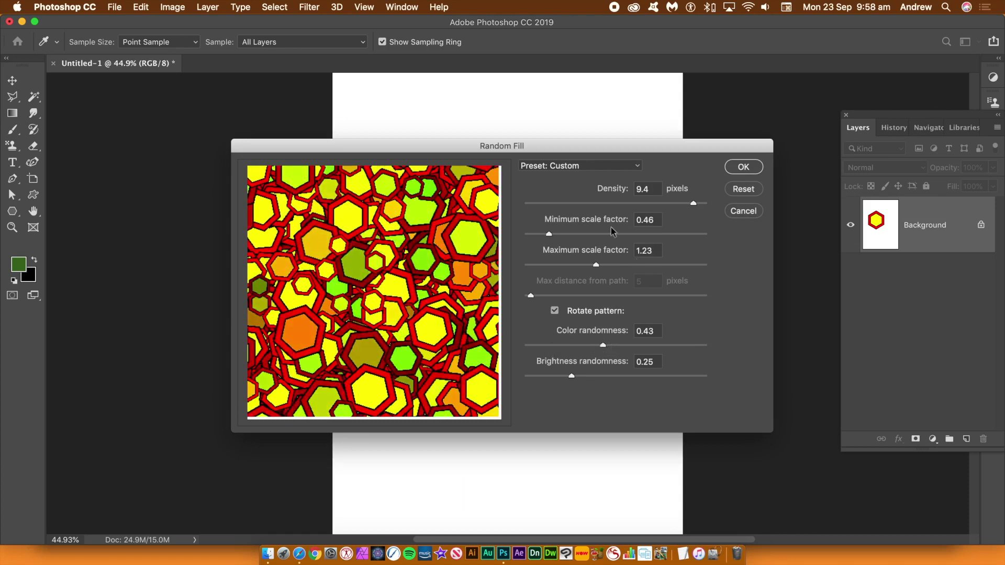
left_click(572, 265)
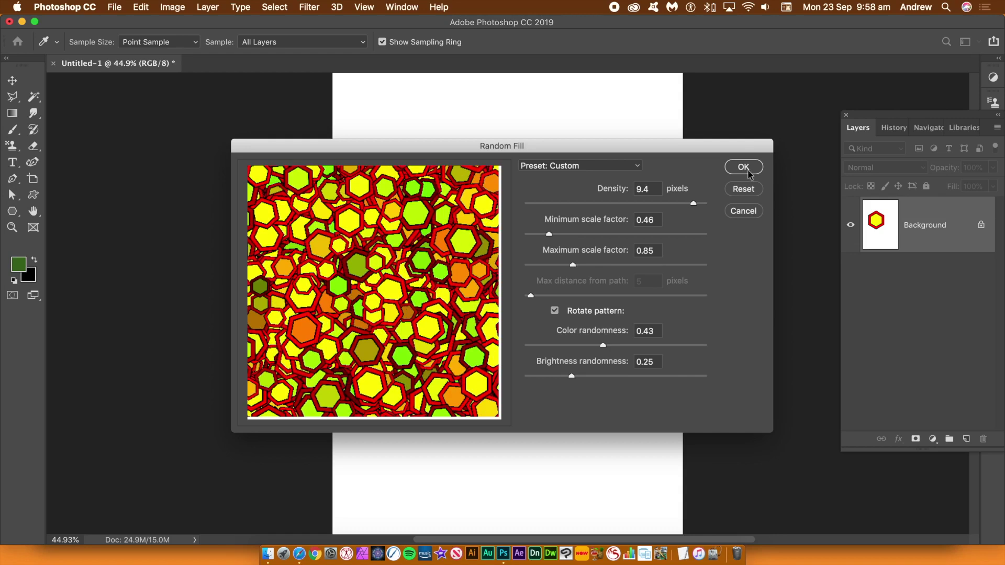
left_click(752, 167)
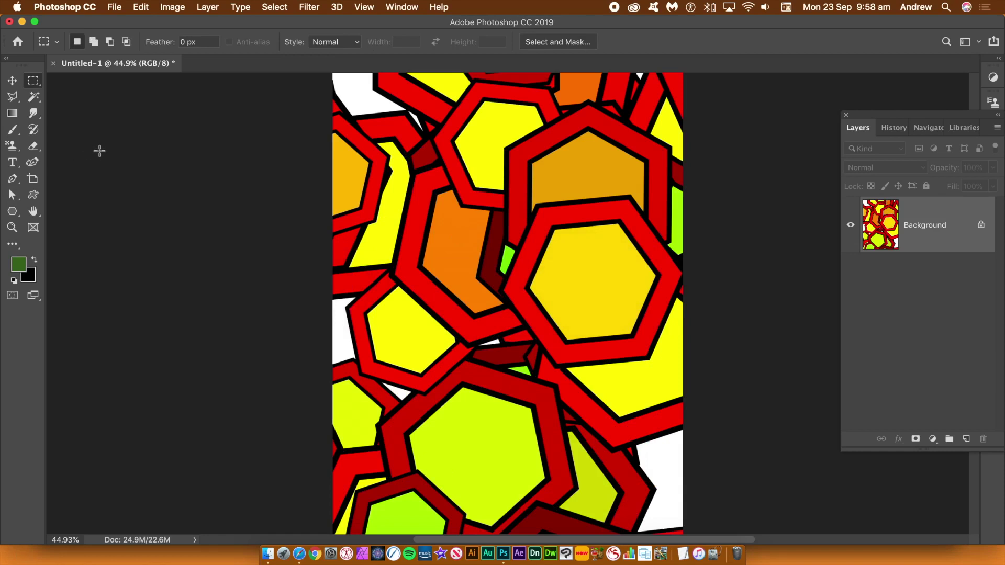
Step: Undo the pattern fill back to the single hexagon and delete the copy layer
key("super+z")
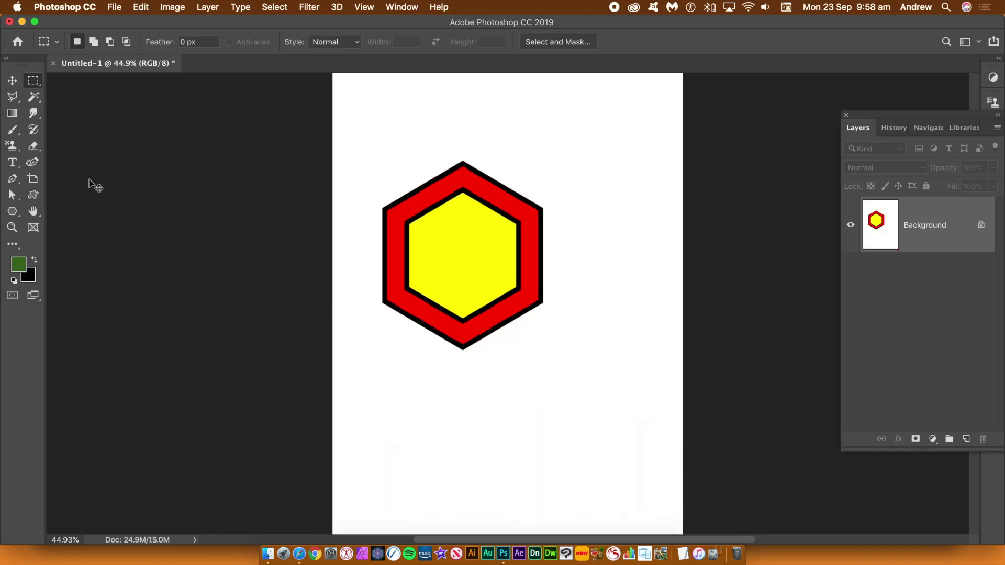
key("super+shift+z")
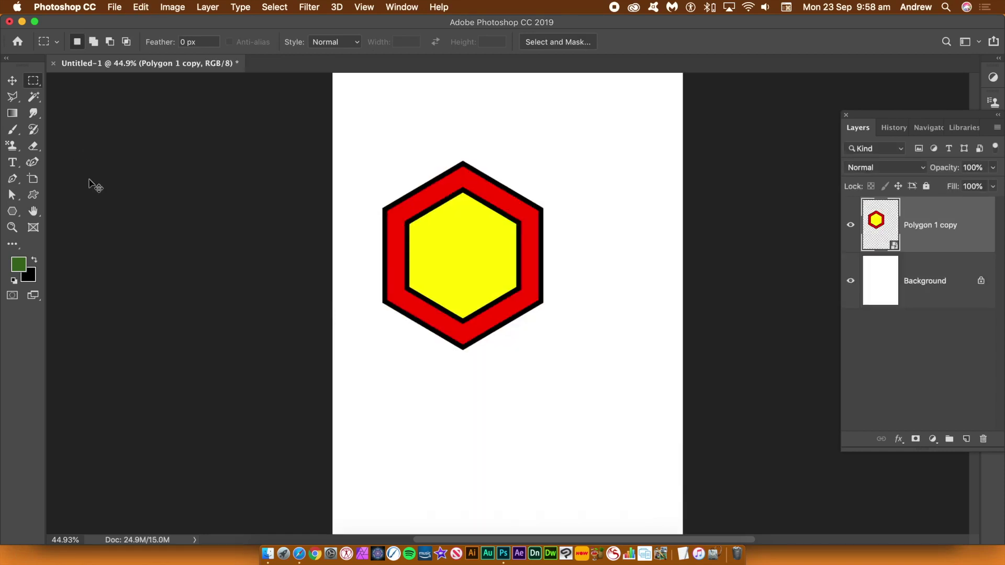
key("super+shift+z")
key("super+z")
left_click(12, 80)
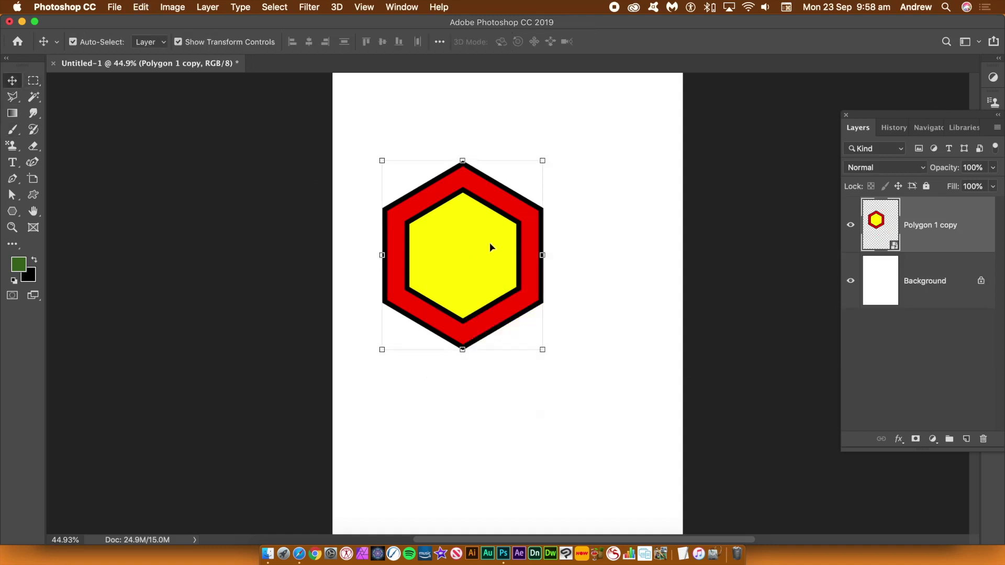
key("BackSpace")
Step: Draw a red hexagon at the page centre and make a 3D extrusion from it
left_click(12, 211)
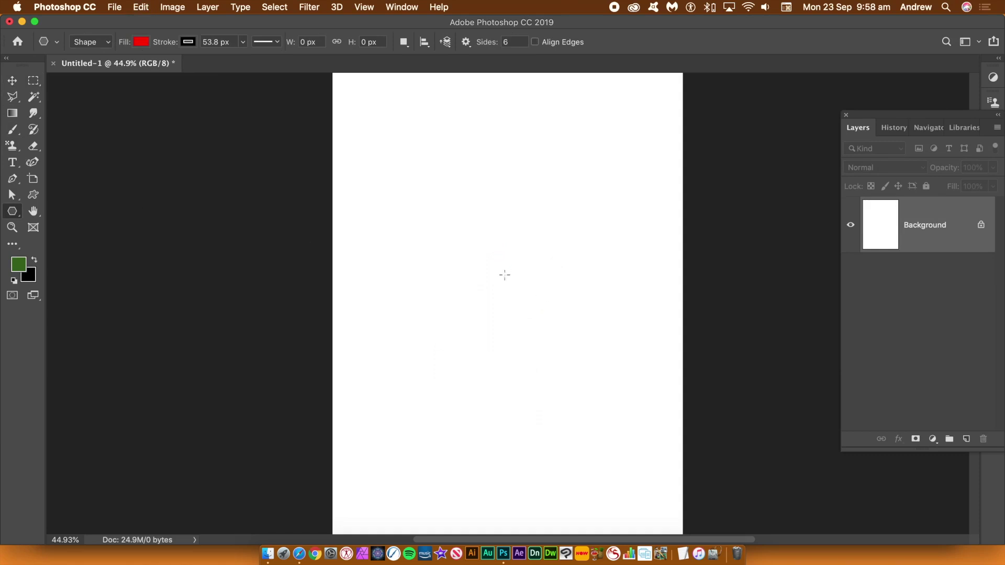
mouse_move(487, 282)
left_mouse_down()
mouse_move(543, 377)
mouse_move(522, 416)
left_mouse_up()
left_click(337, 7)
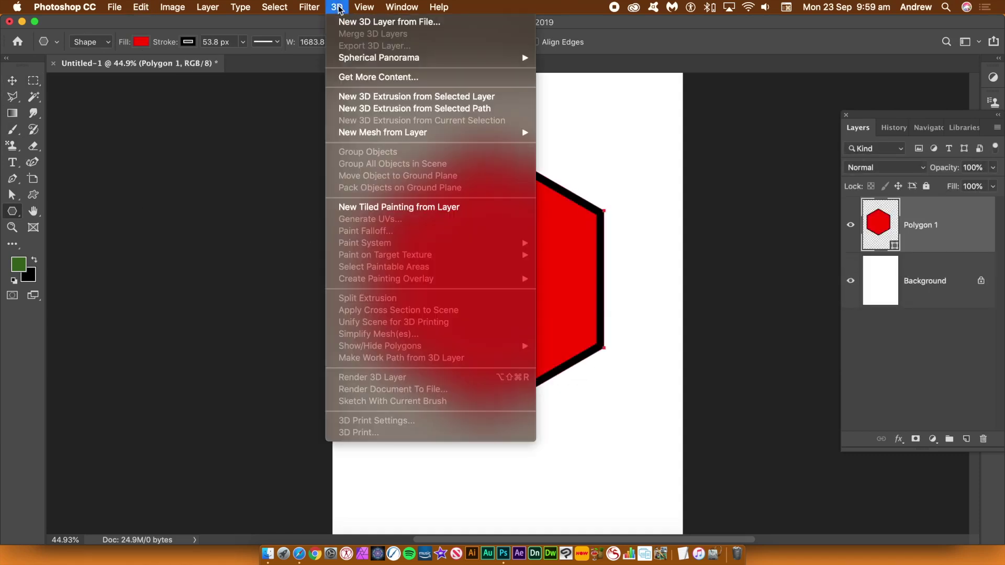
mouse_move(365, 134)
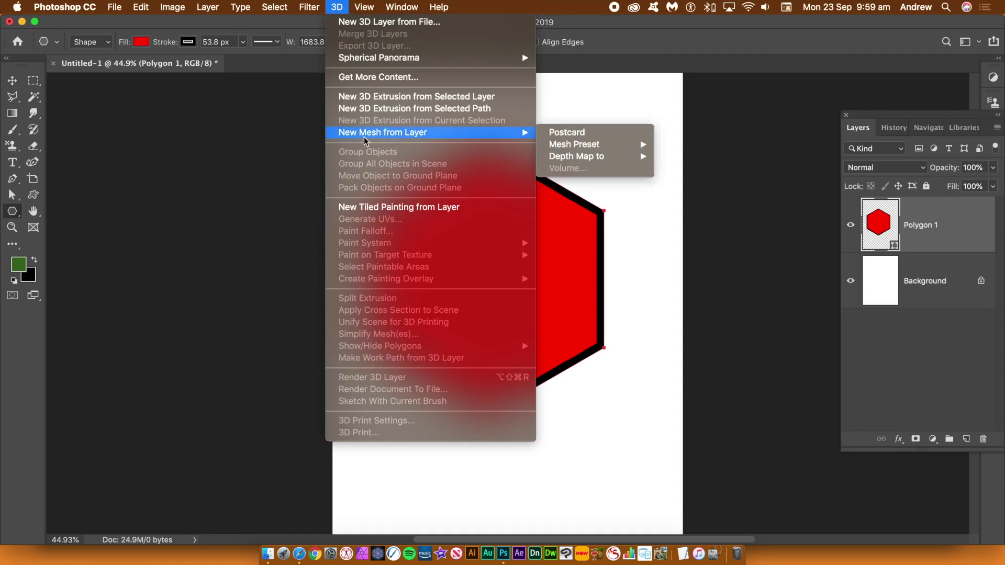
mouse_move(584, 157)
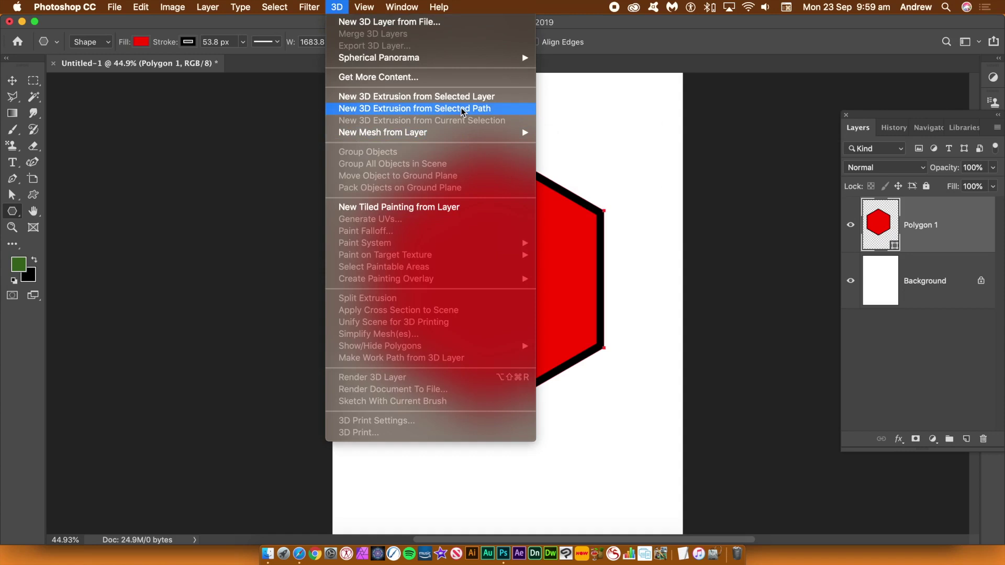
left_click(463, 109)
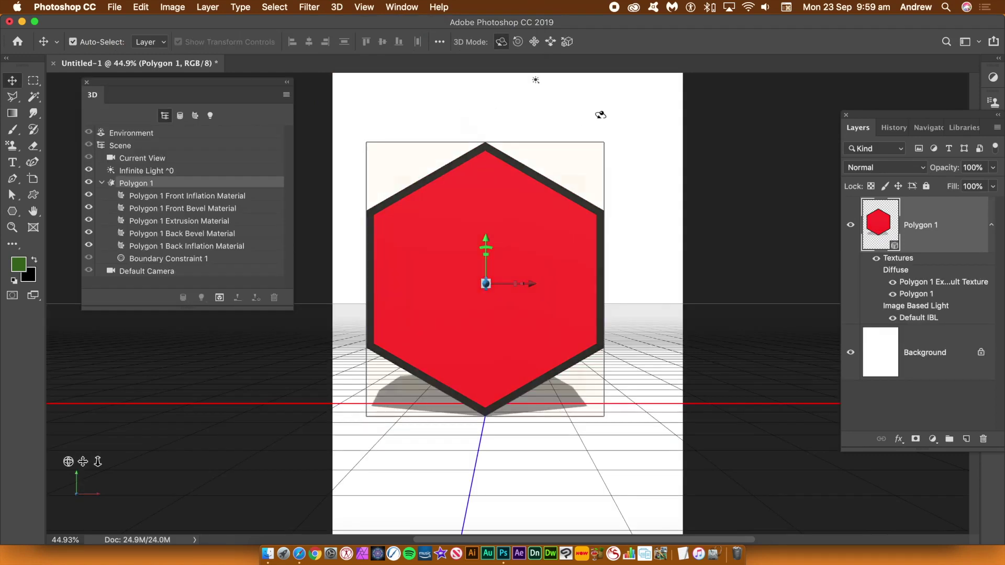
Step: Rotate the extruded hexagon, bring it closer, and tilt it to expose its grey sides
left_click_drag(602, 117, 565, 162)
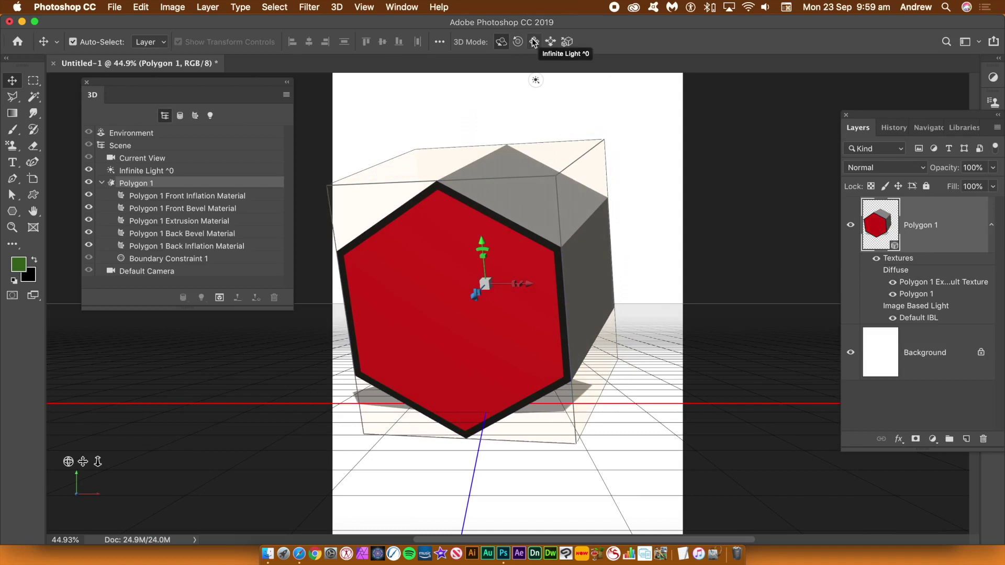
left_click_drag(475, 293, 591, 150)
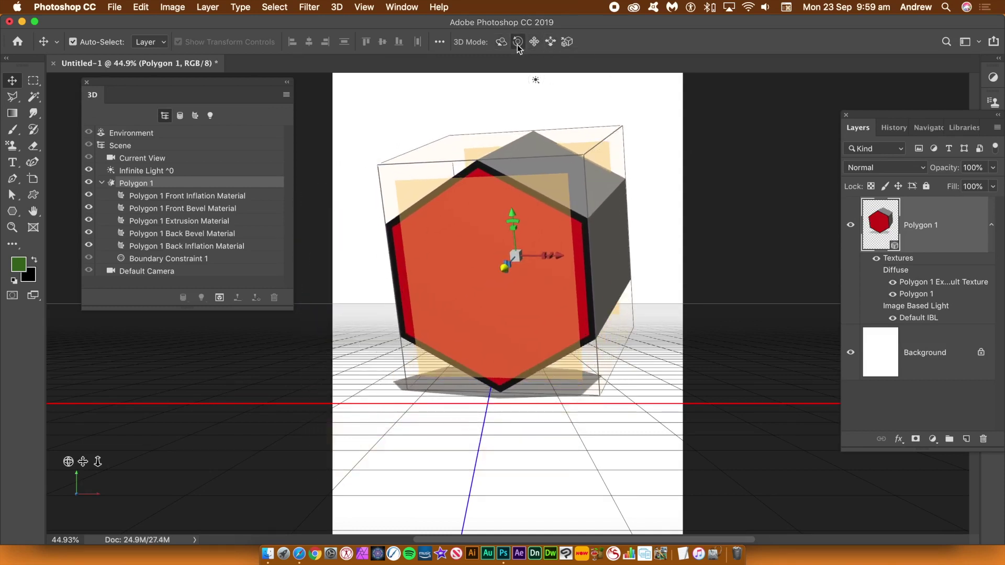
left_click(517, 41)
left_click_drag(348, 277, 457, 297)
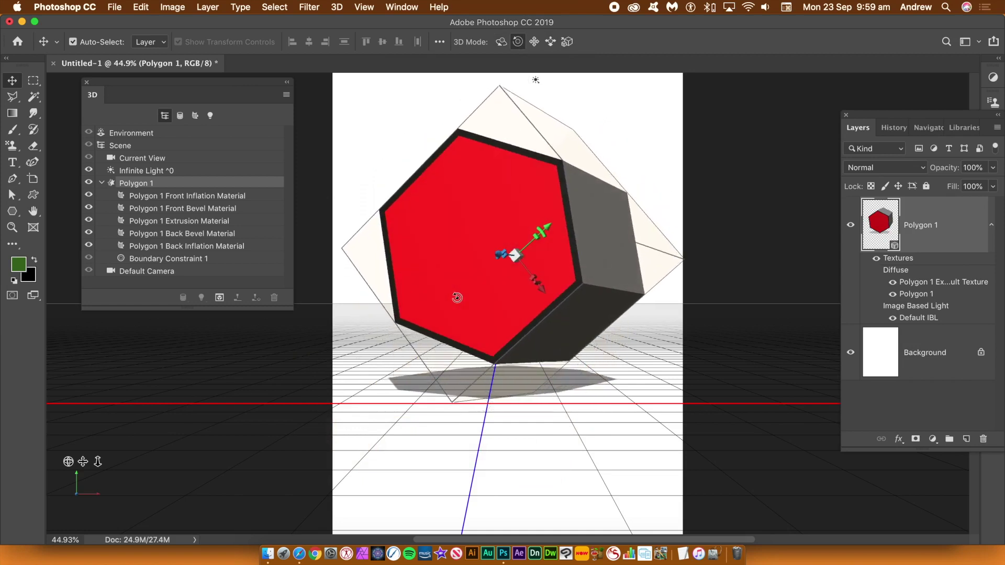
Step: Convert the 3D hexagon to a smart object and nudge it up-left
left_click(208, 7)
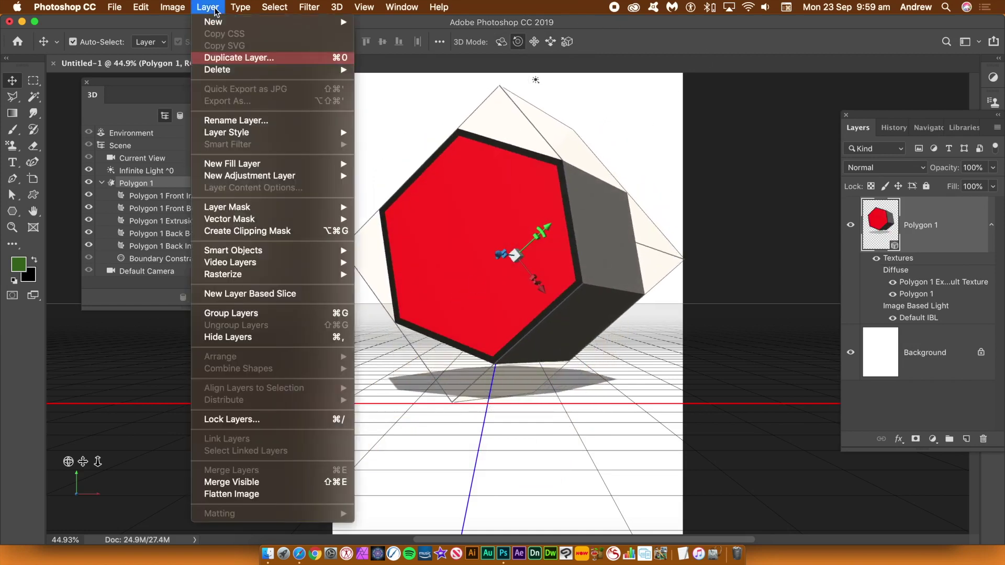
mouse_move(247, 251)
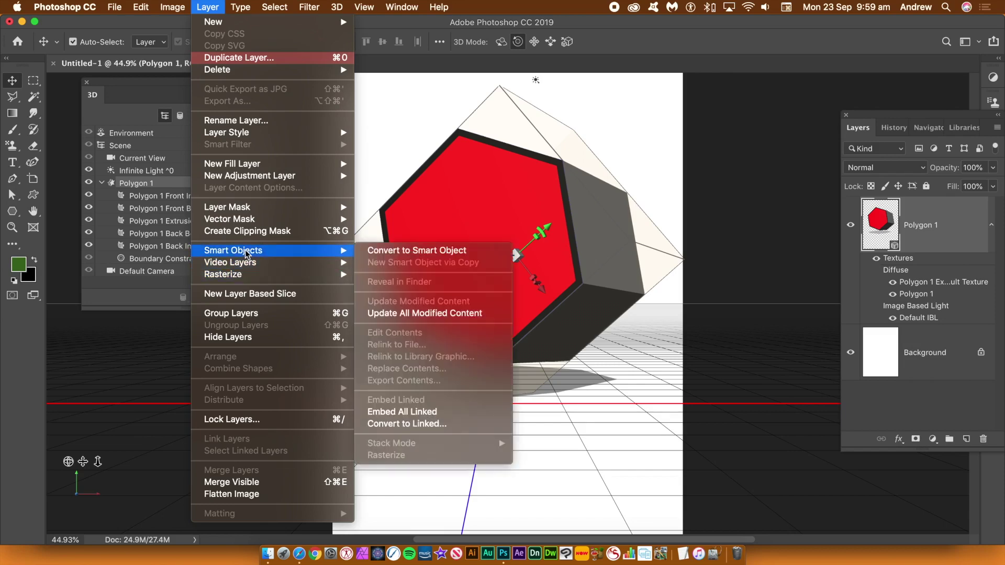
left_click(428, 251)
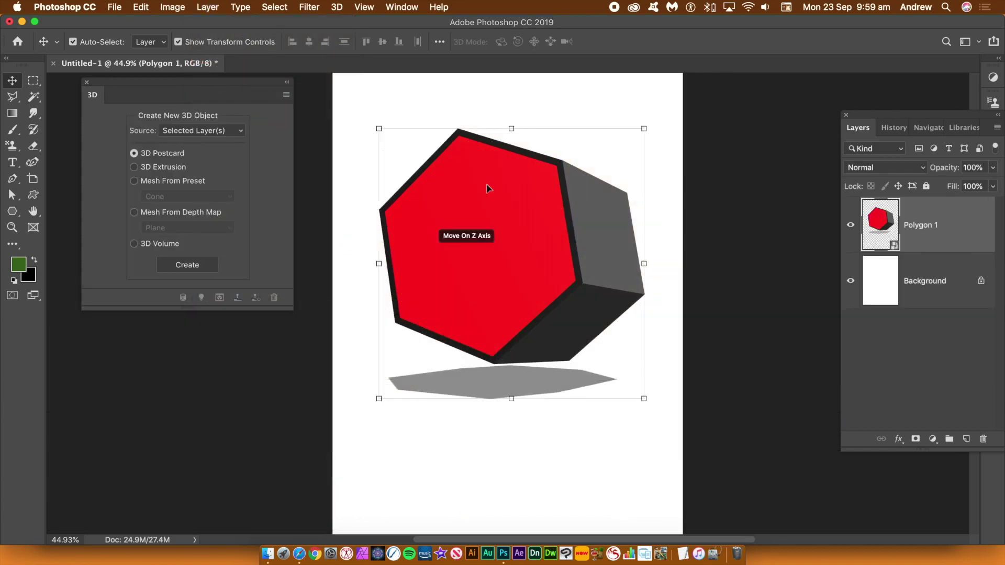
left_click_drag(482, 180, 586, 158)
Step: Duplicate hexagon copies around the page, shrinking one to about half size upper-left
left_click_drag(586, 159, 377, 261)
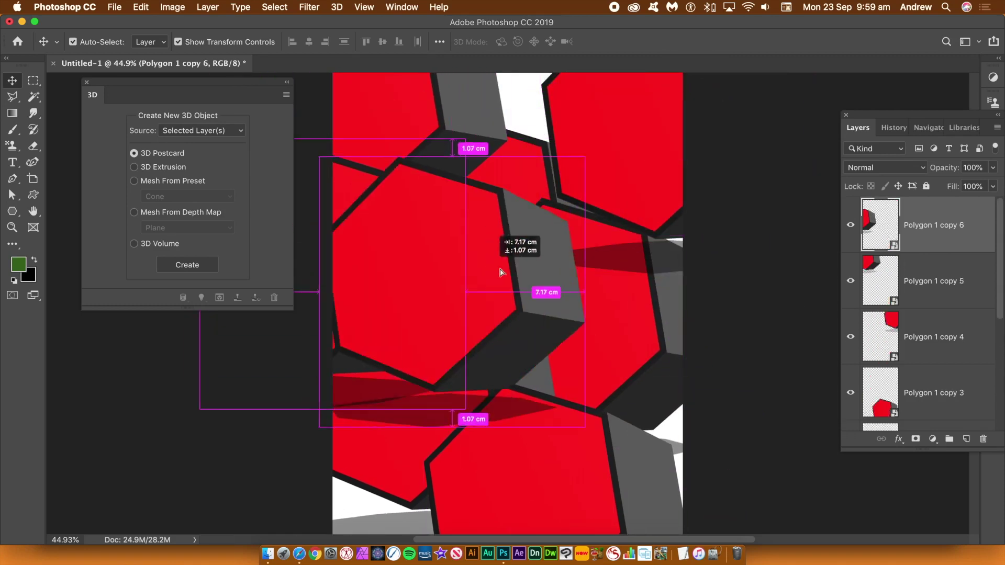
left_click_drag(500, 271, 526, 281)
key("ctrl+t")
mouse_move(385, 173)
left_mouse_down()
mouse_move(439, 242)
mouse_move(392, 179)
left_mouse_up()
left_click_drag(332, 99, 519, 363)
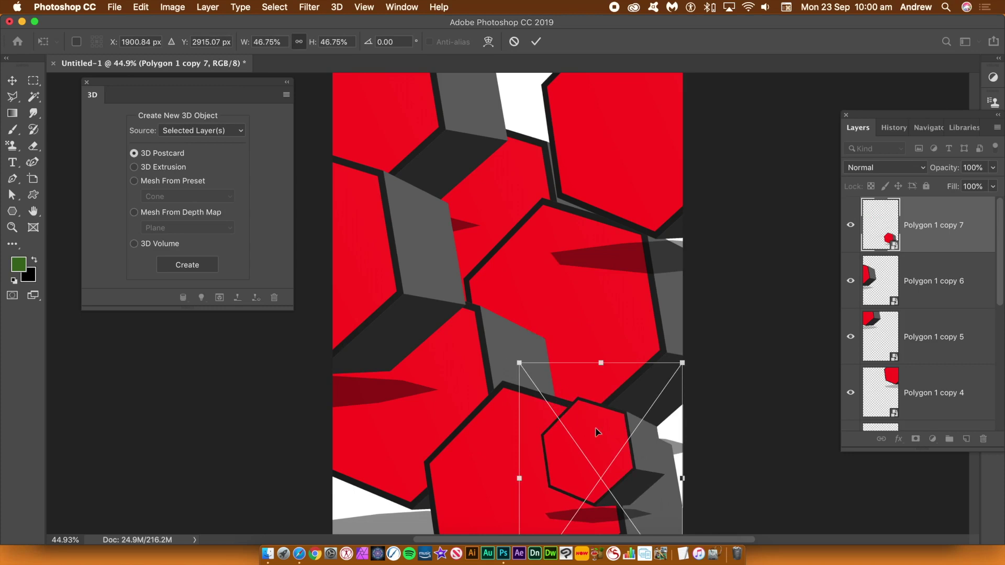
left_click_drag(597, 432, 596, 212)
key("Return")
Step: Recolour the selected hexagon copy green with a Hue/Saturation hue shift of +97
left_click(172, 7)
mouse_move(179, 42)
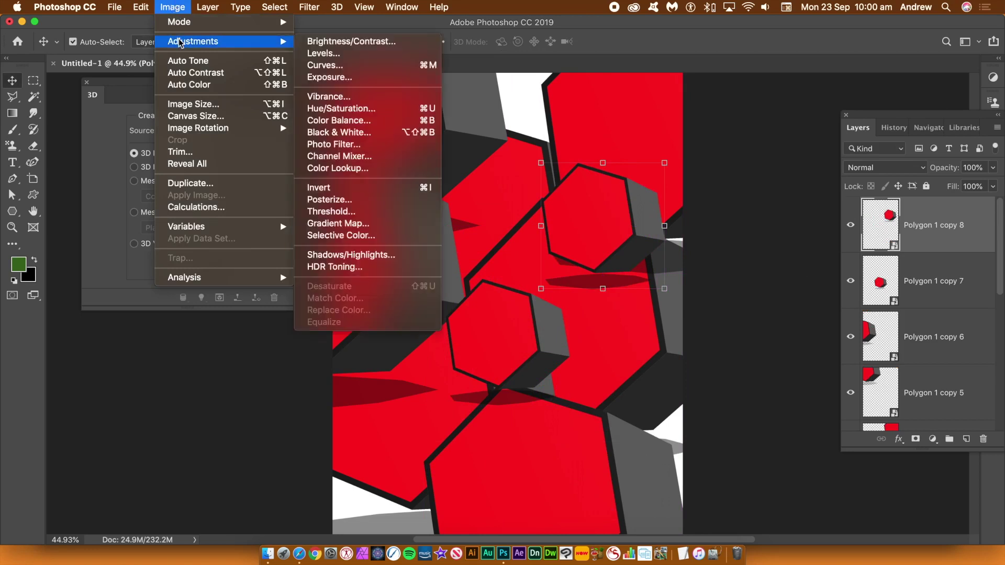
left_click(353, 115)
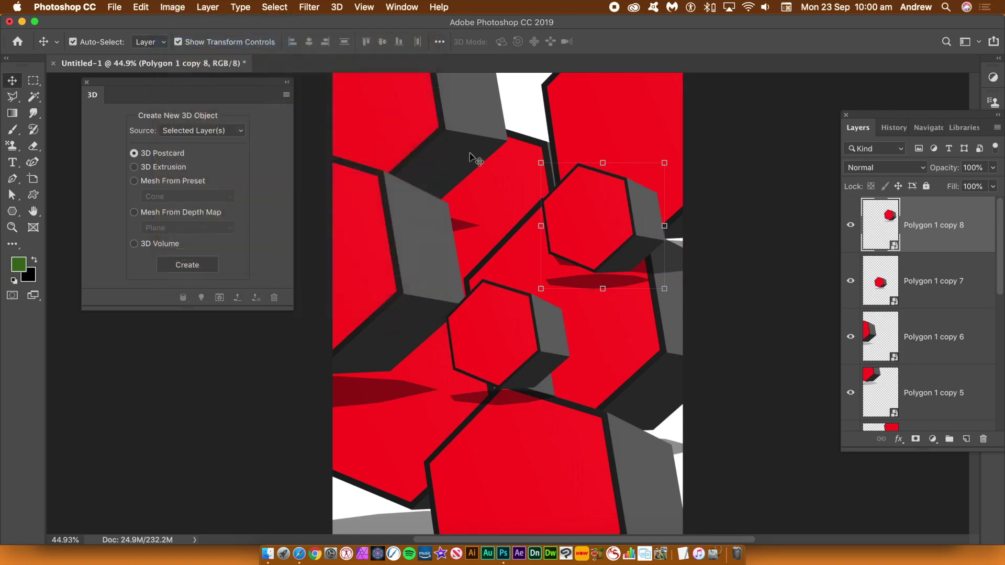
left_click_drag(476, 125, 825, 137)
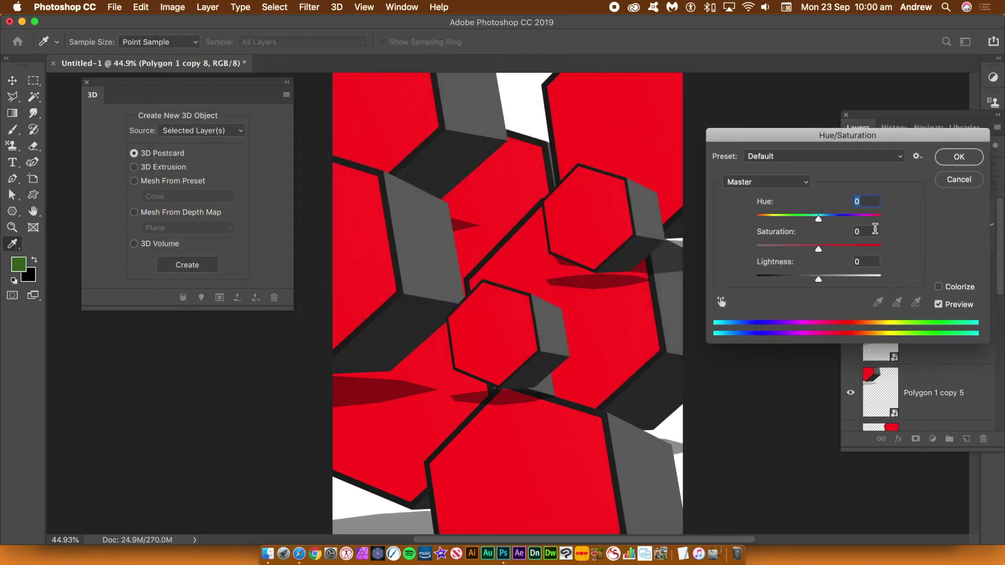
left_click_drag(845, 219, 860, 222)
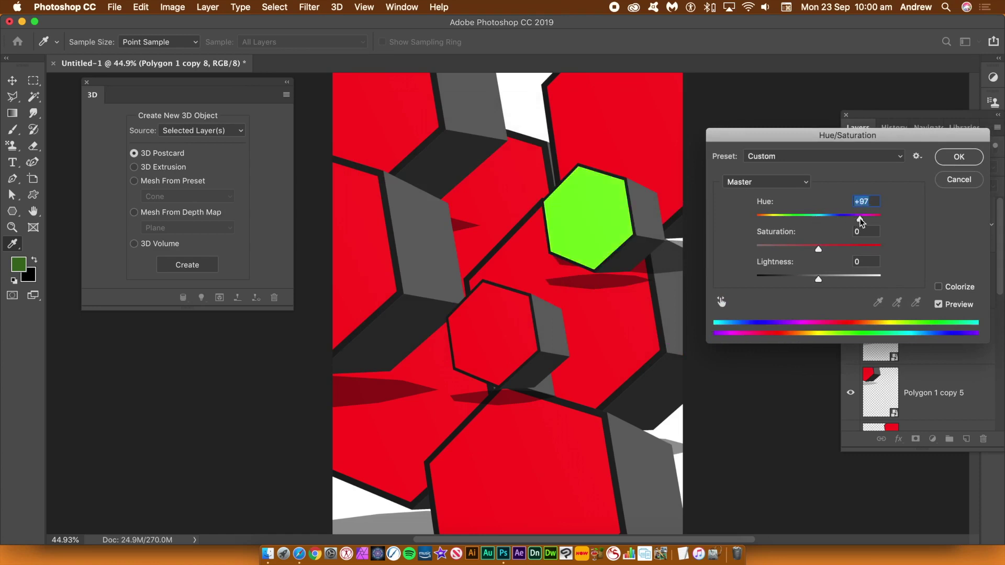
left_click(958, 158)
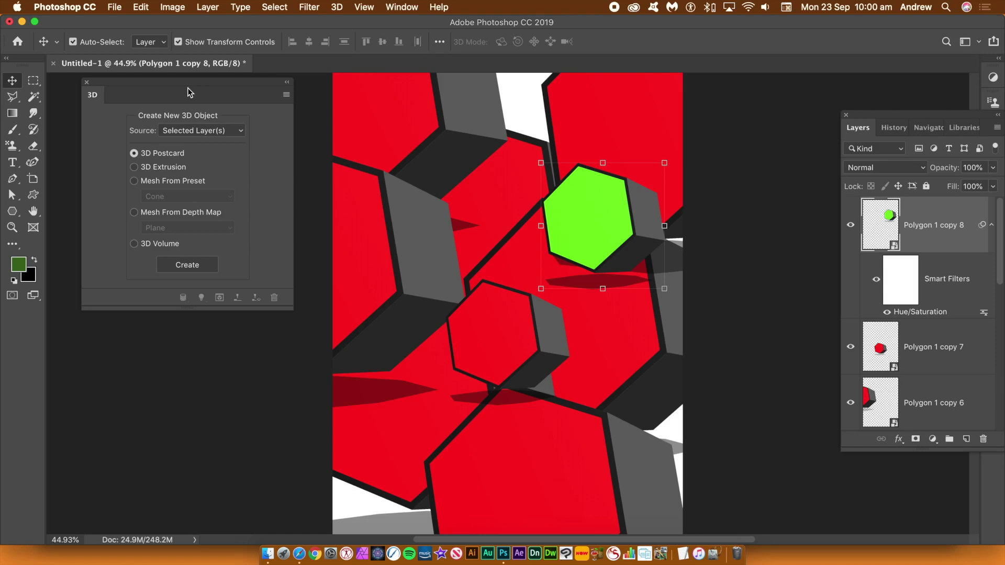
left_click(12, 214)
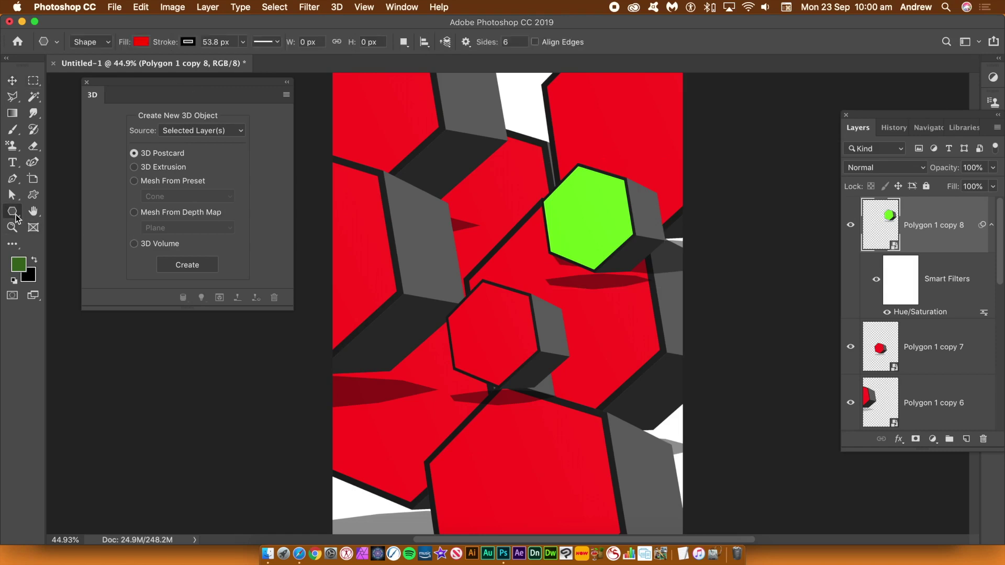